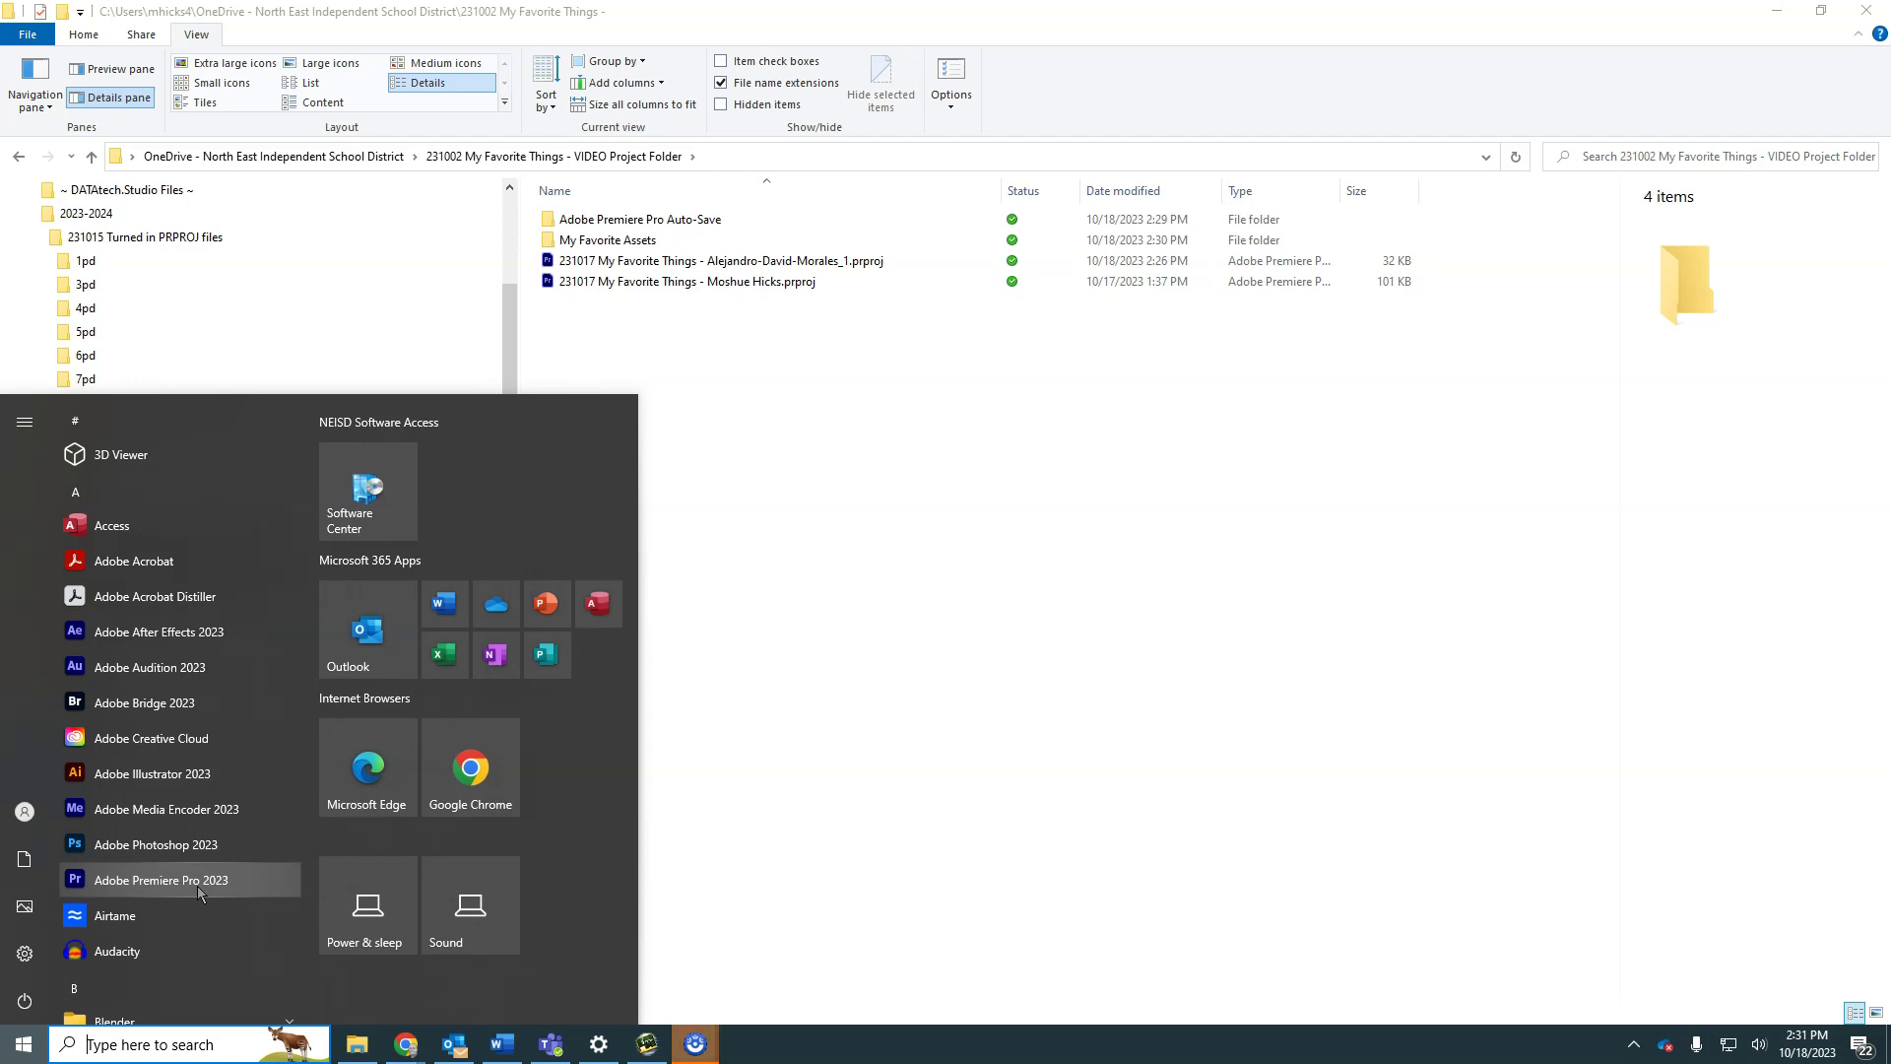
# - Launch Adobe Premiere Pro 2023 from the Start menu
pyautogui.click(200, 883)
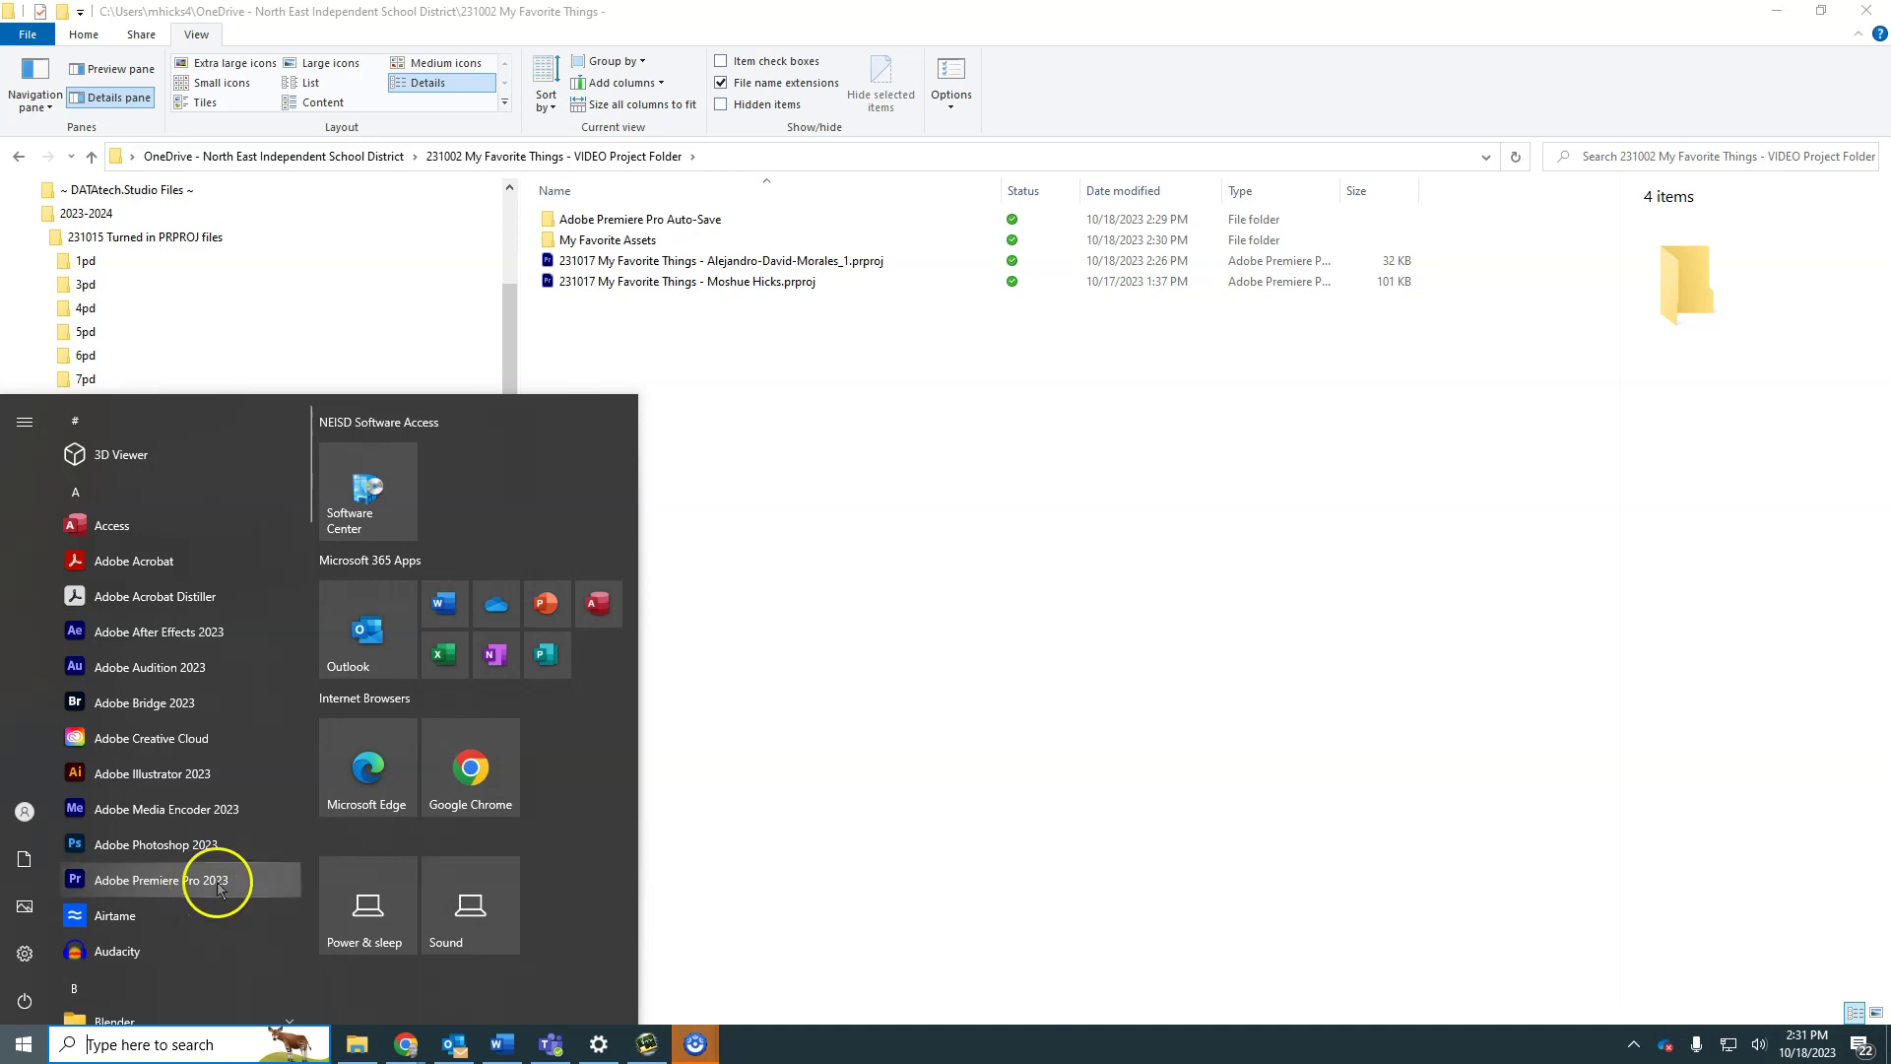
pyautogui.click(950, 642)
# - Select the newer .prproj file and dismiss the 'saved in a newer version' error
pyautogui.click(804, 261)
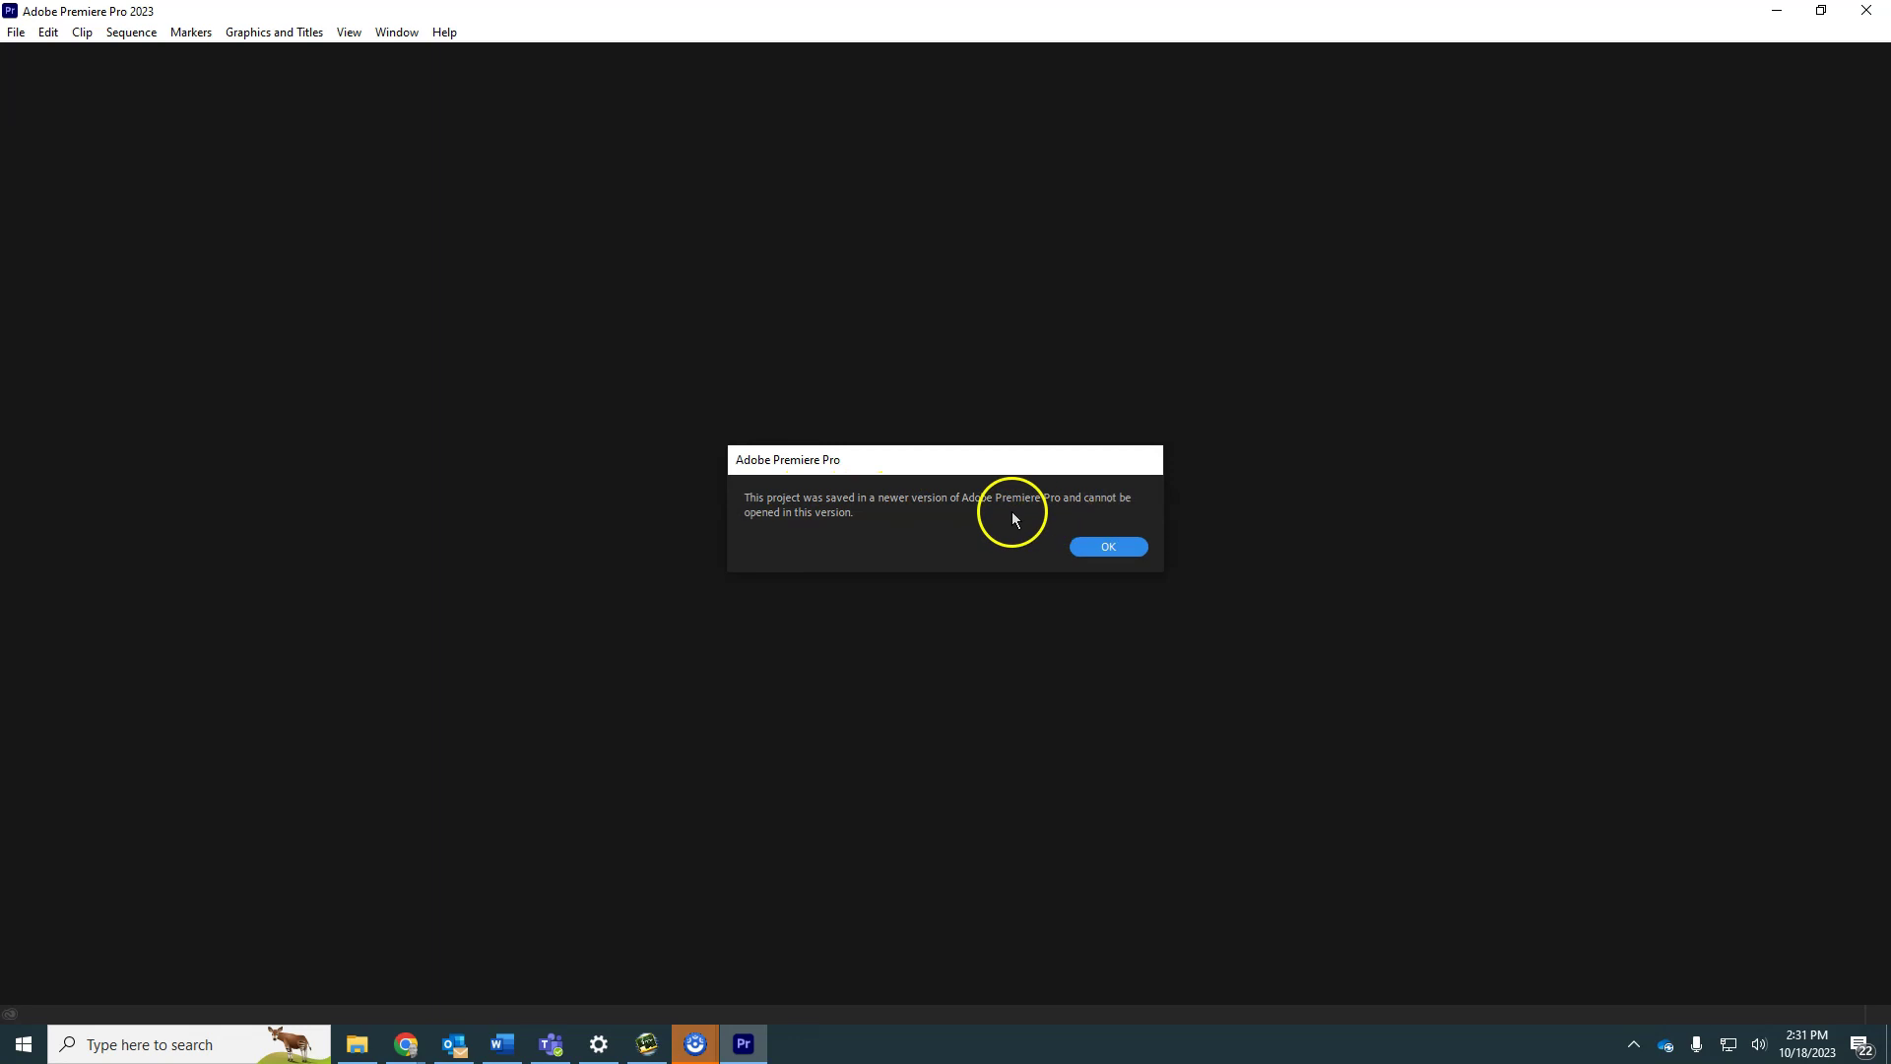
pyautogui.click(1097, 550)
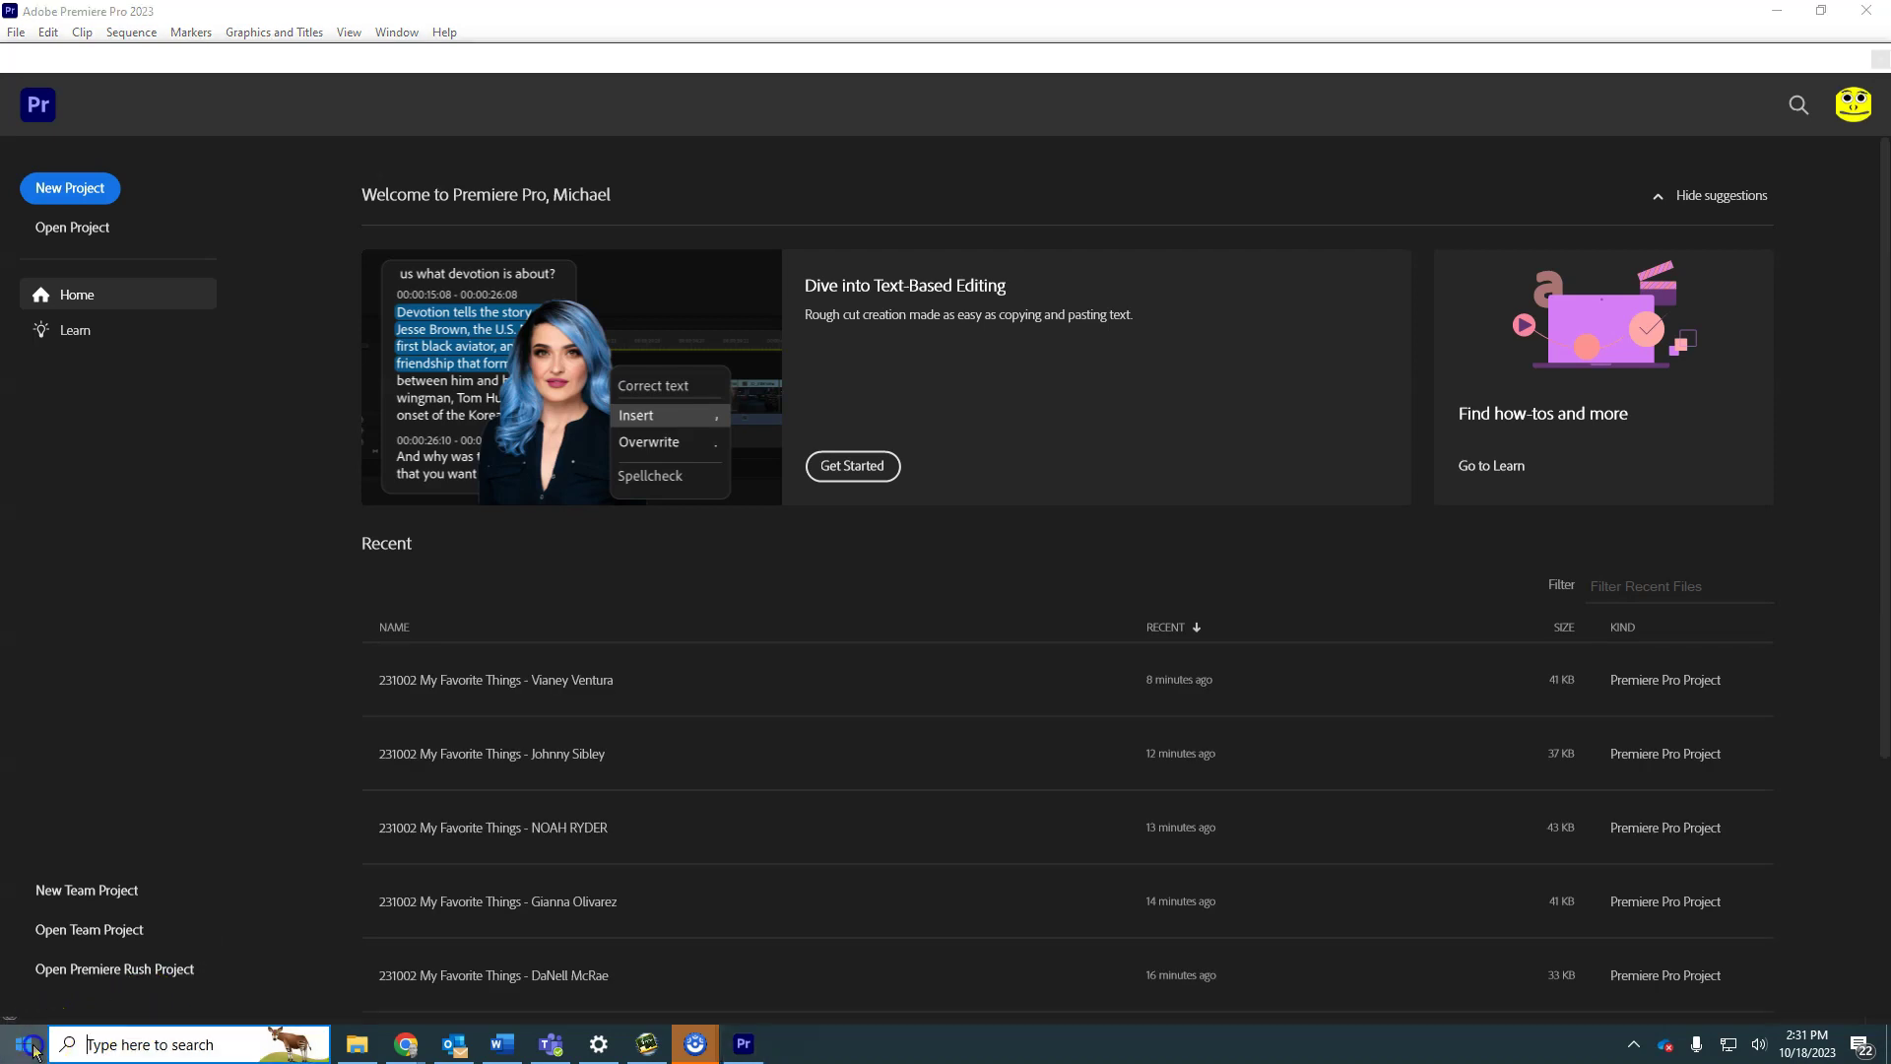
# - Launch Creative Cloud Desktop and review the Apps auto-update preference
pyautogui.click(33, 1050)
pyautogui.click(161, 731)
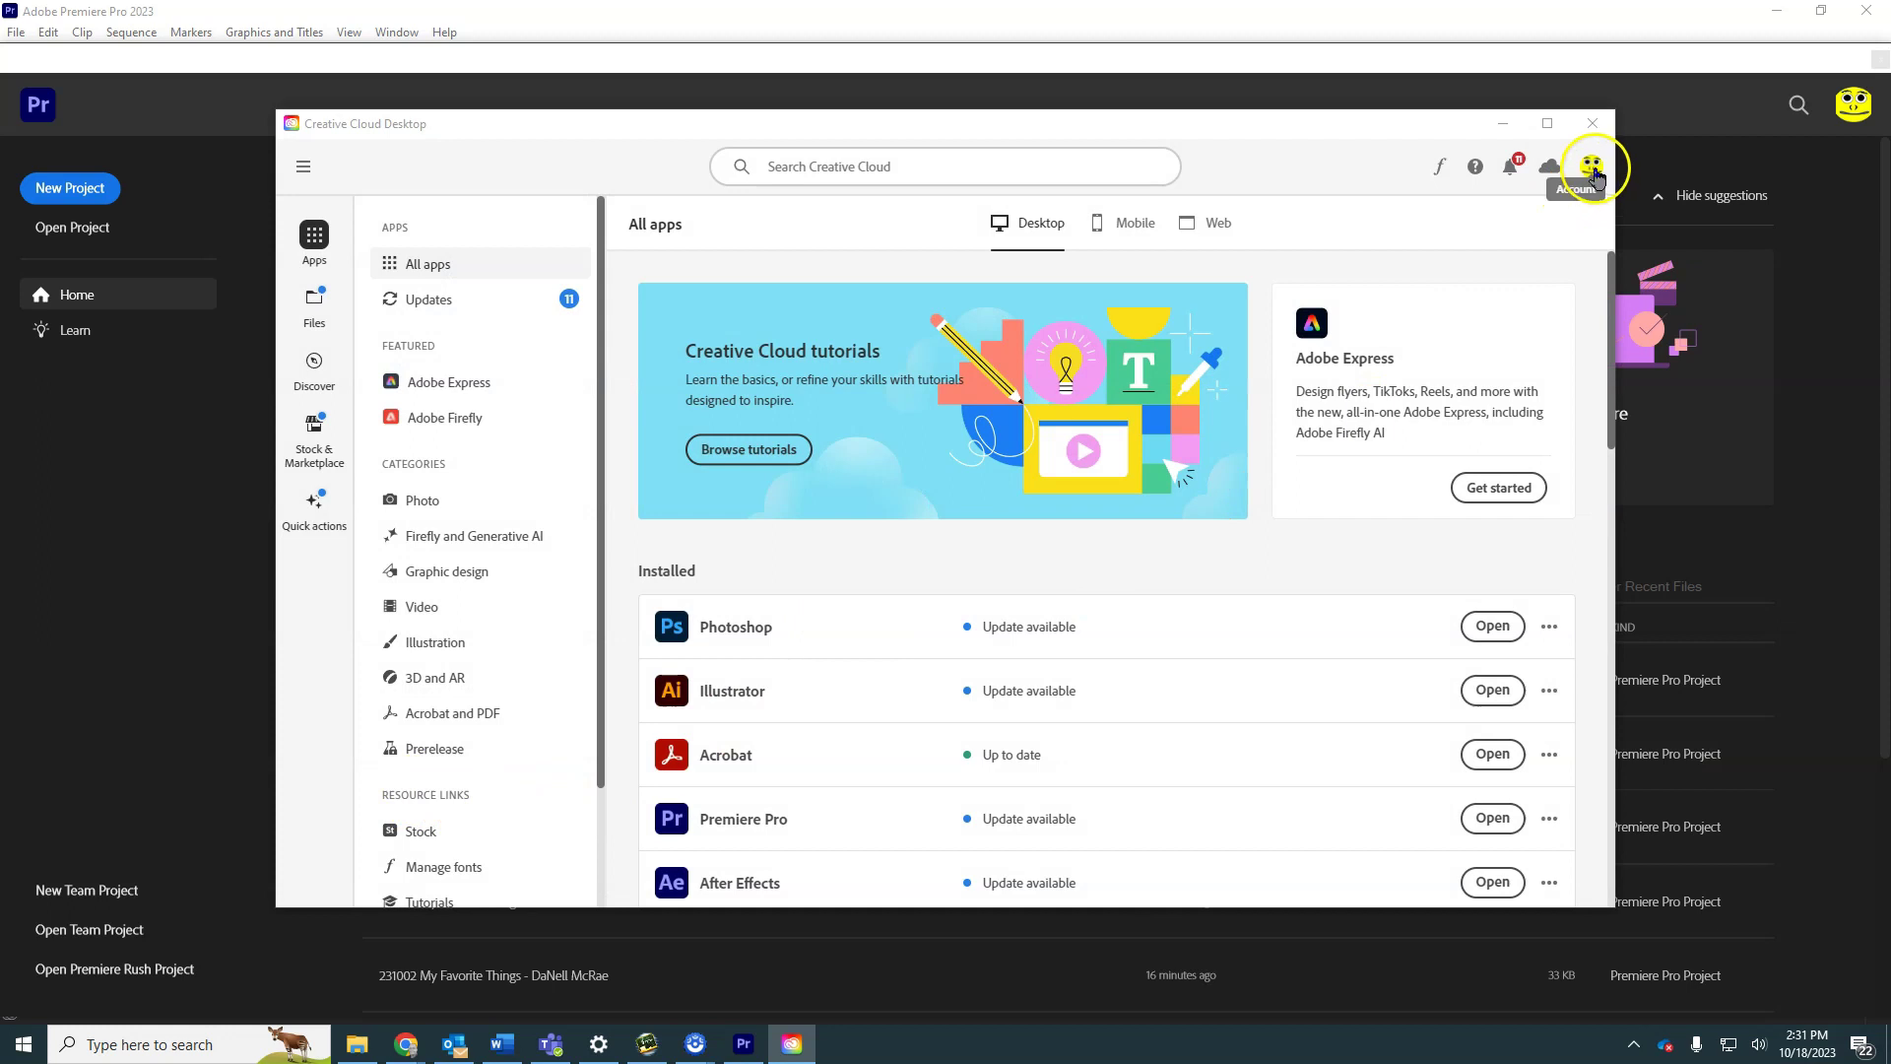
pyautogui.click(1594, 171)
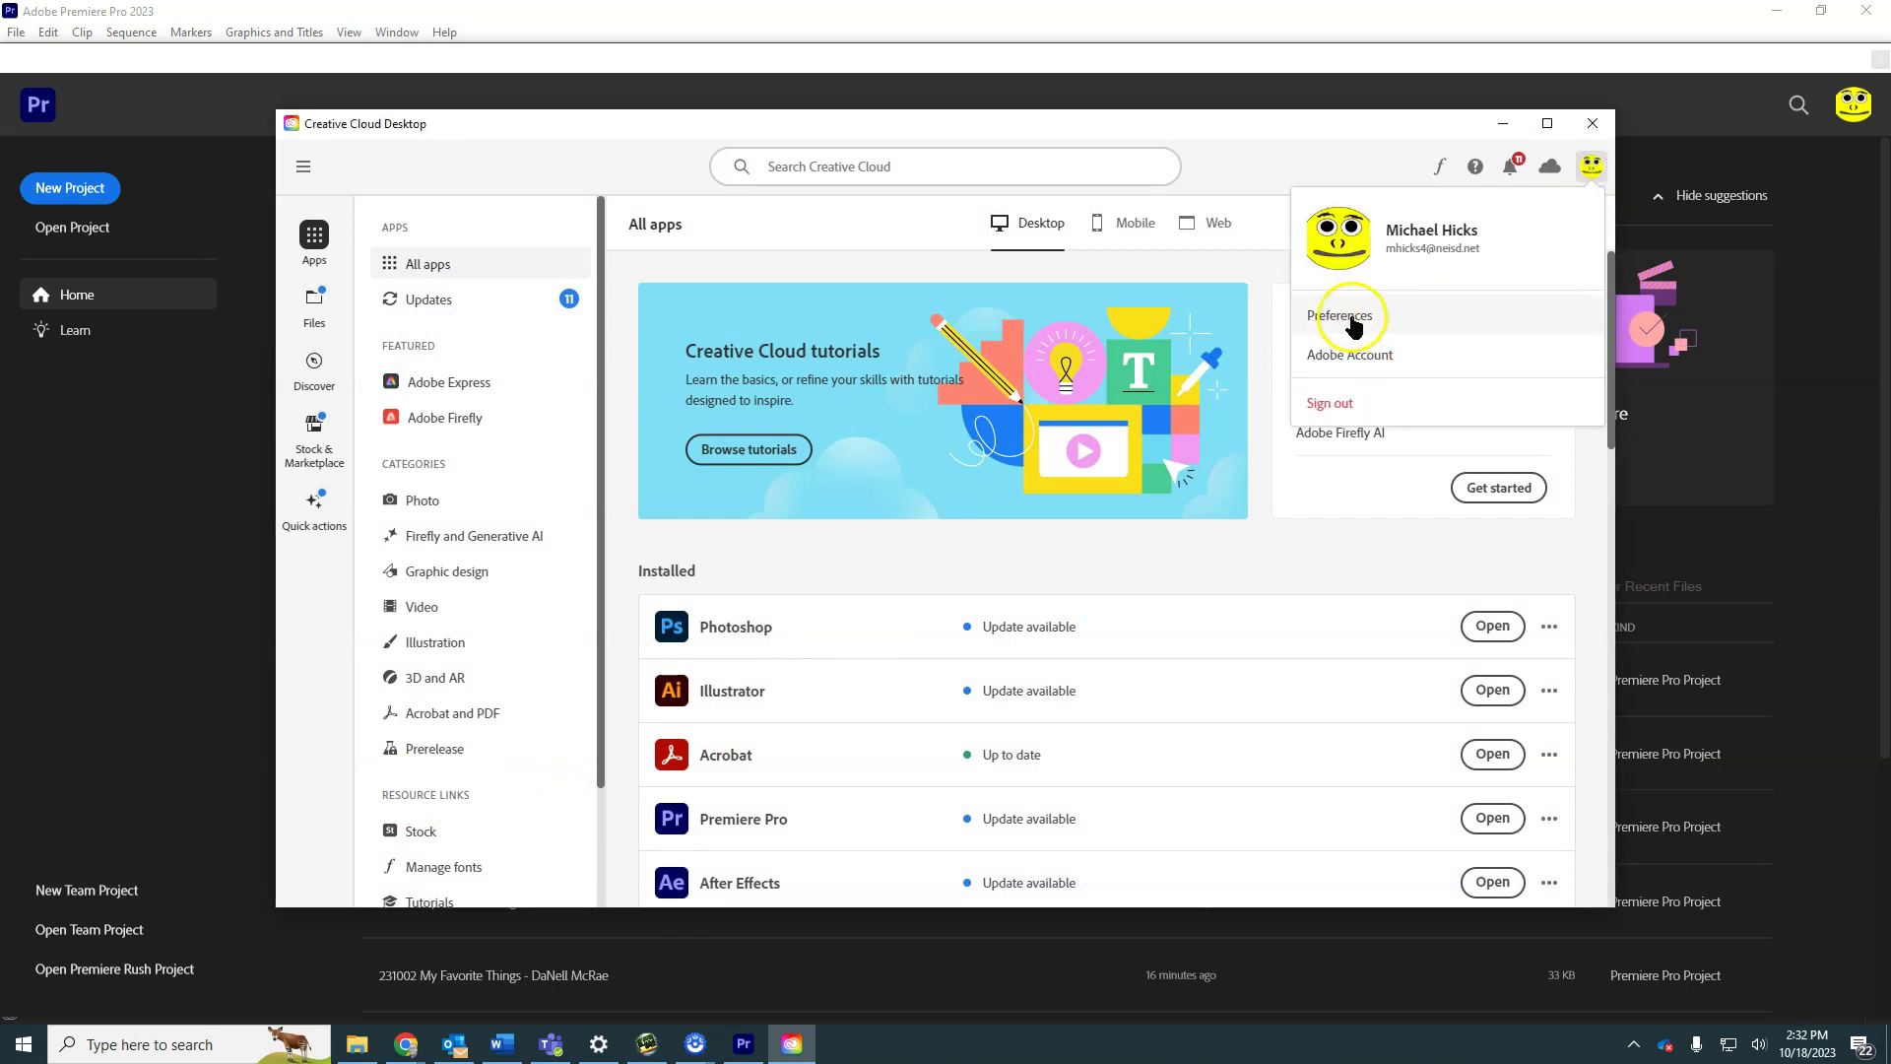
pyautogui.click(1355, 323)
pyautogui.click(672, 367)
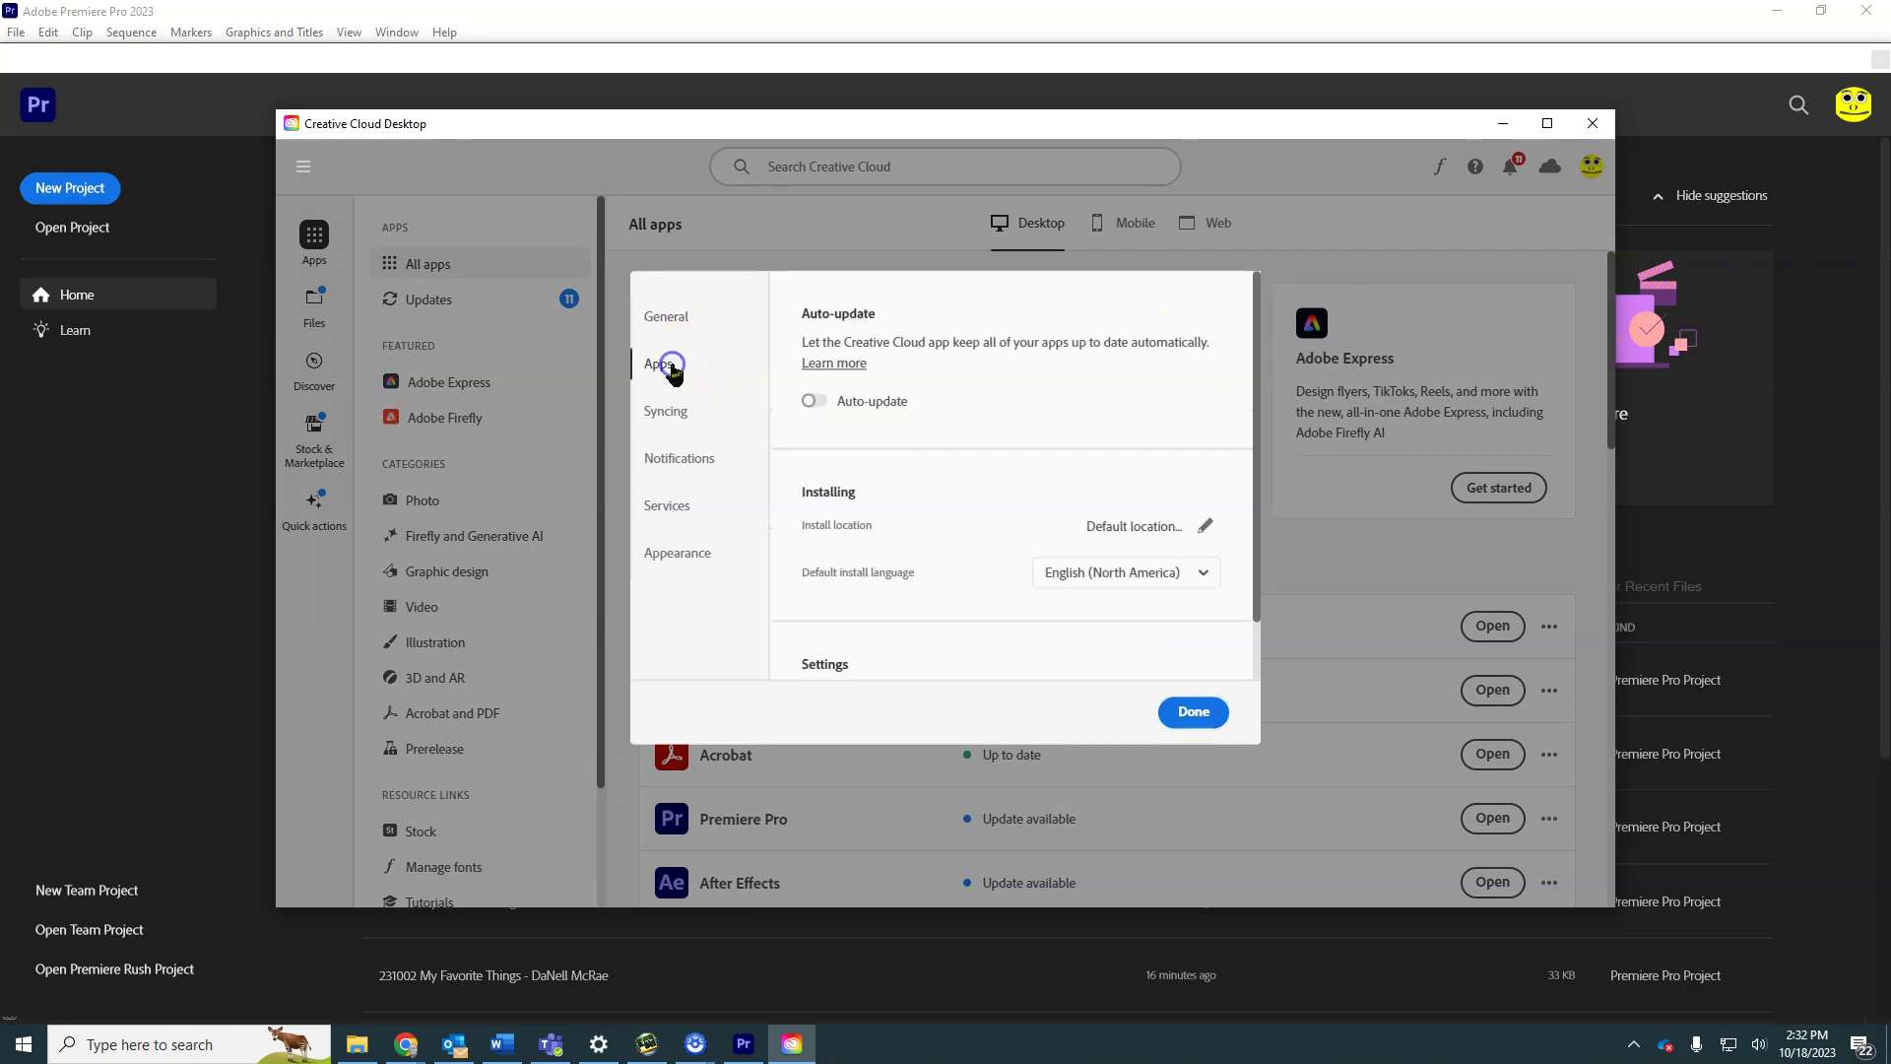
pyautogui.click(1182, 713)
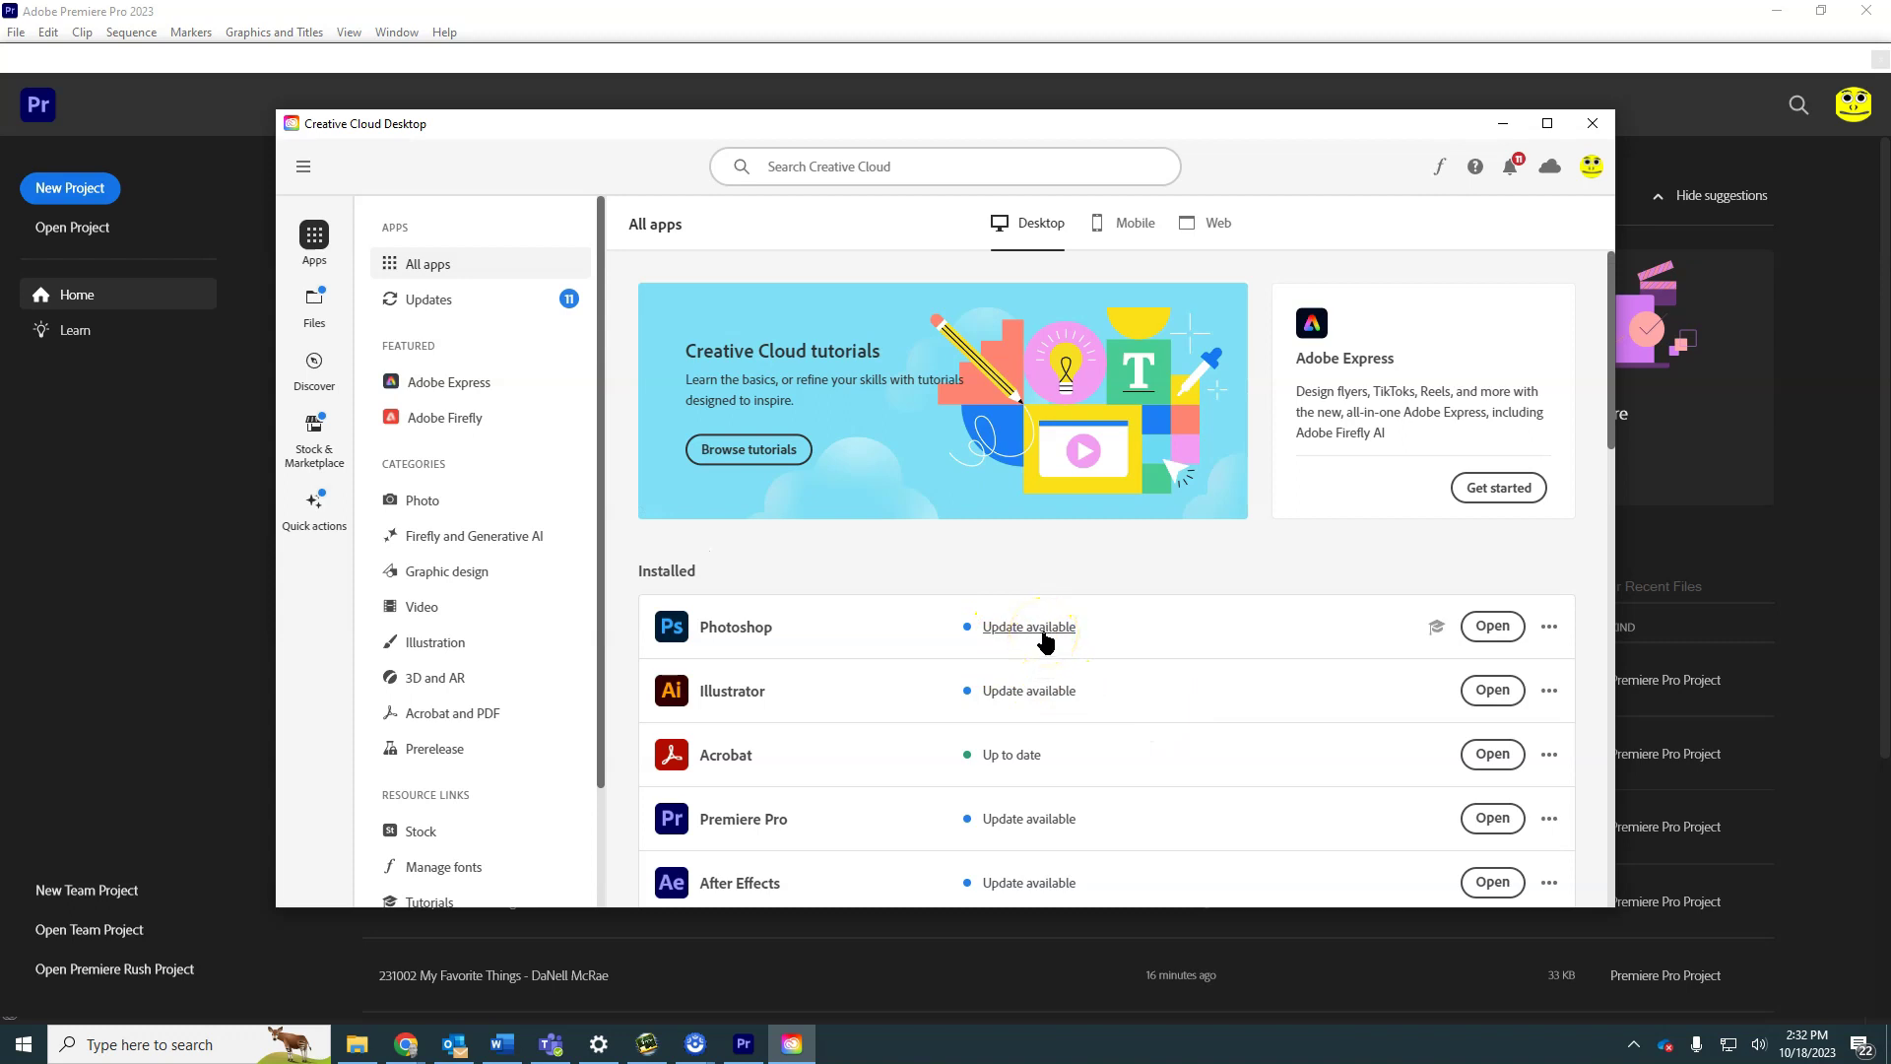
# - Install Premiere Pro 24.0 from Other versions, keeping Import previous settings checked
pyautogui.scroll(-2, 1213, 693)
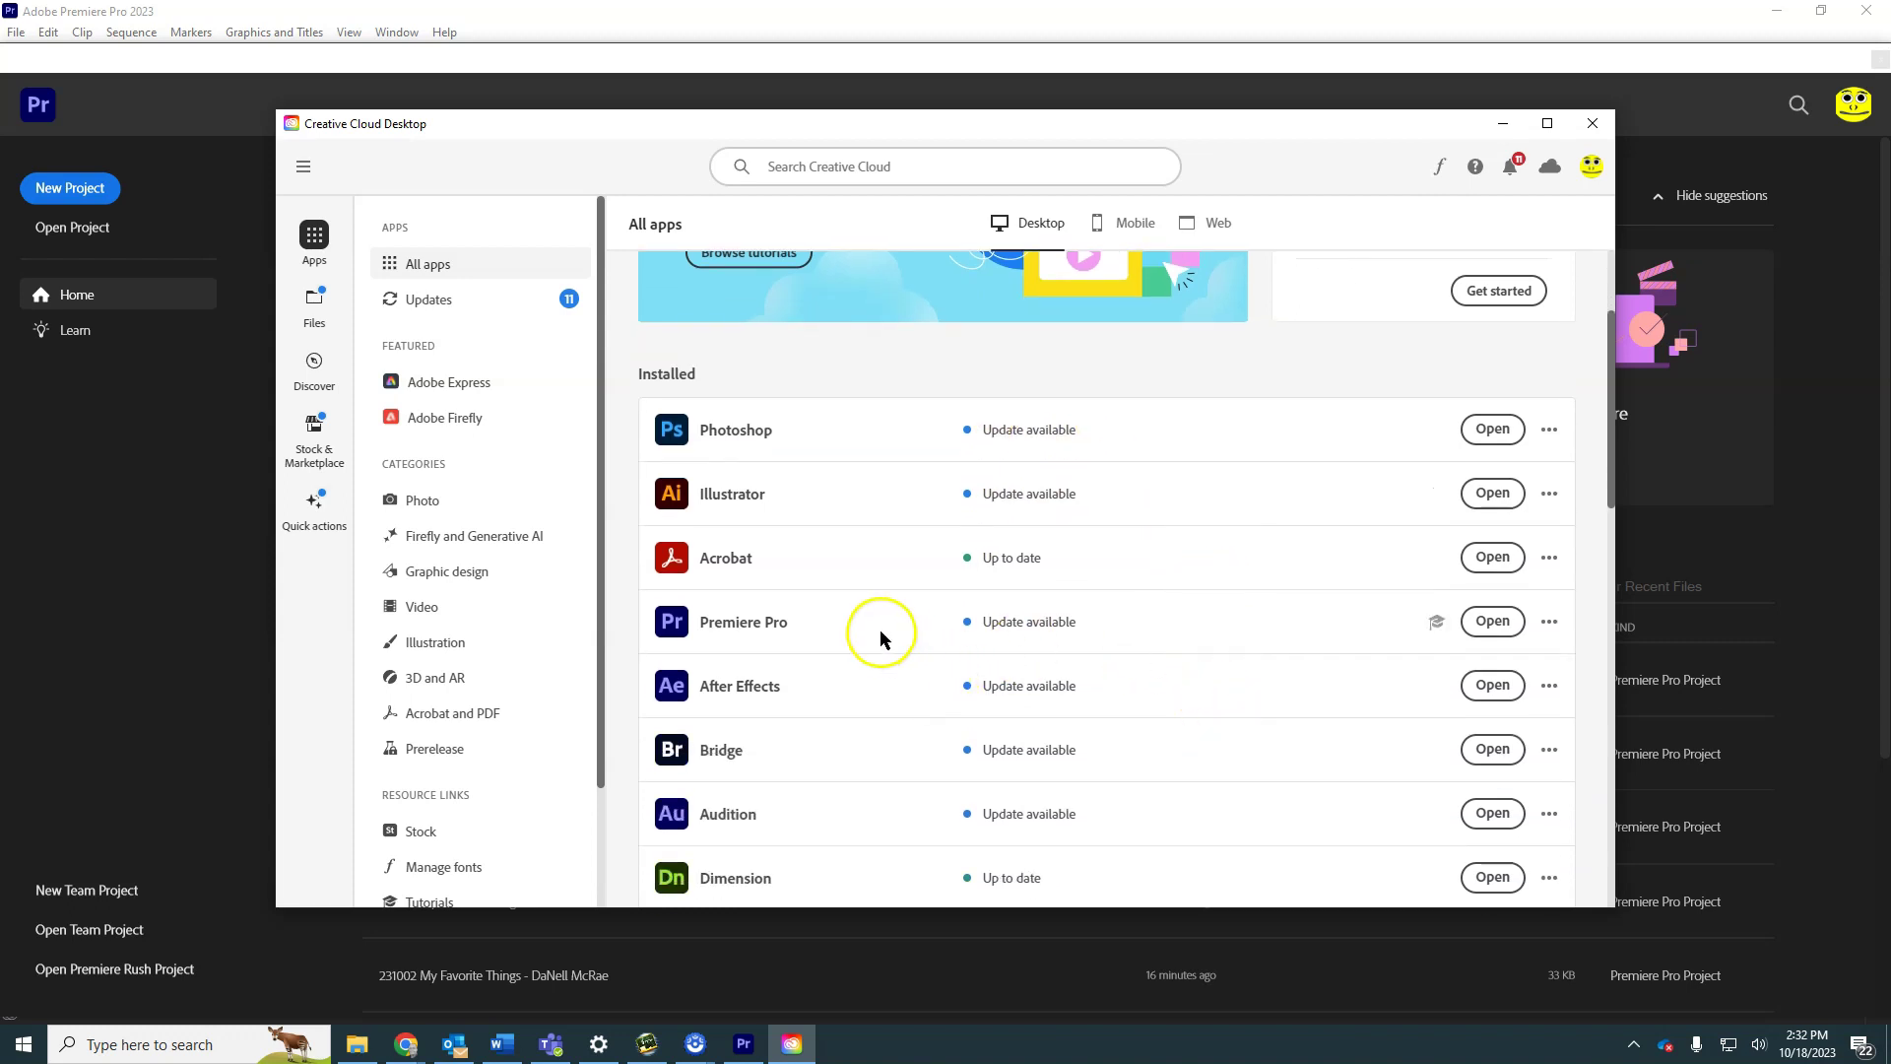
pyautogui.click(1549, 621)
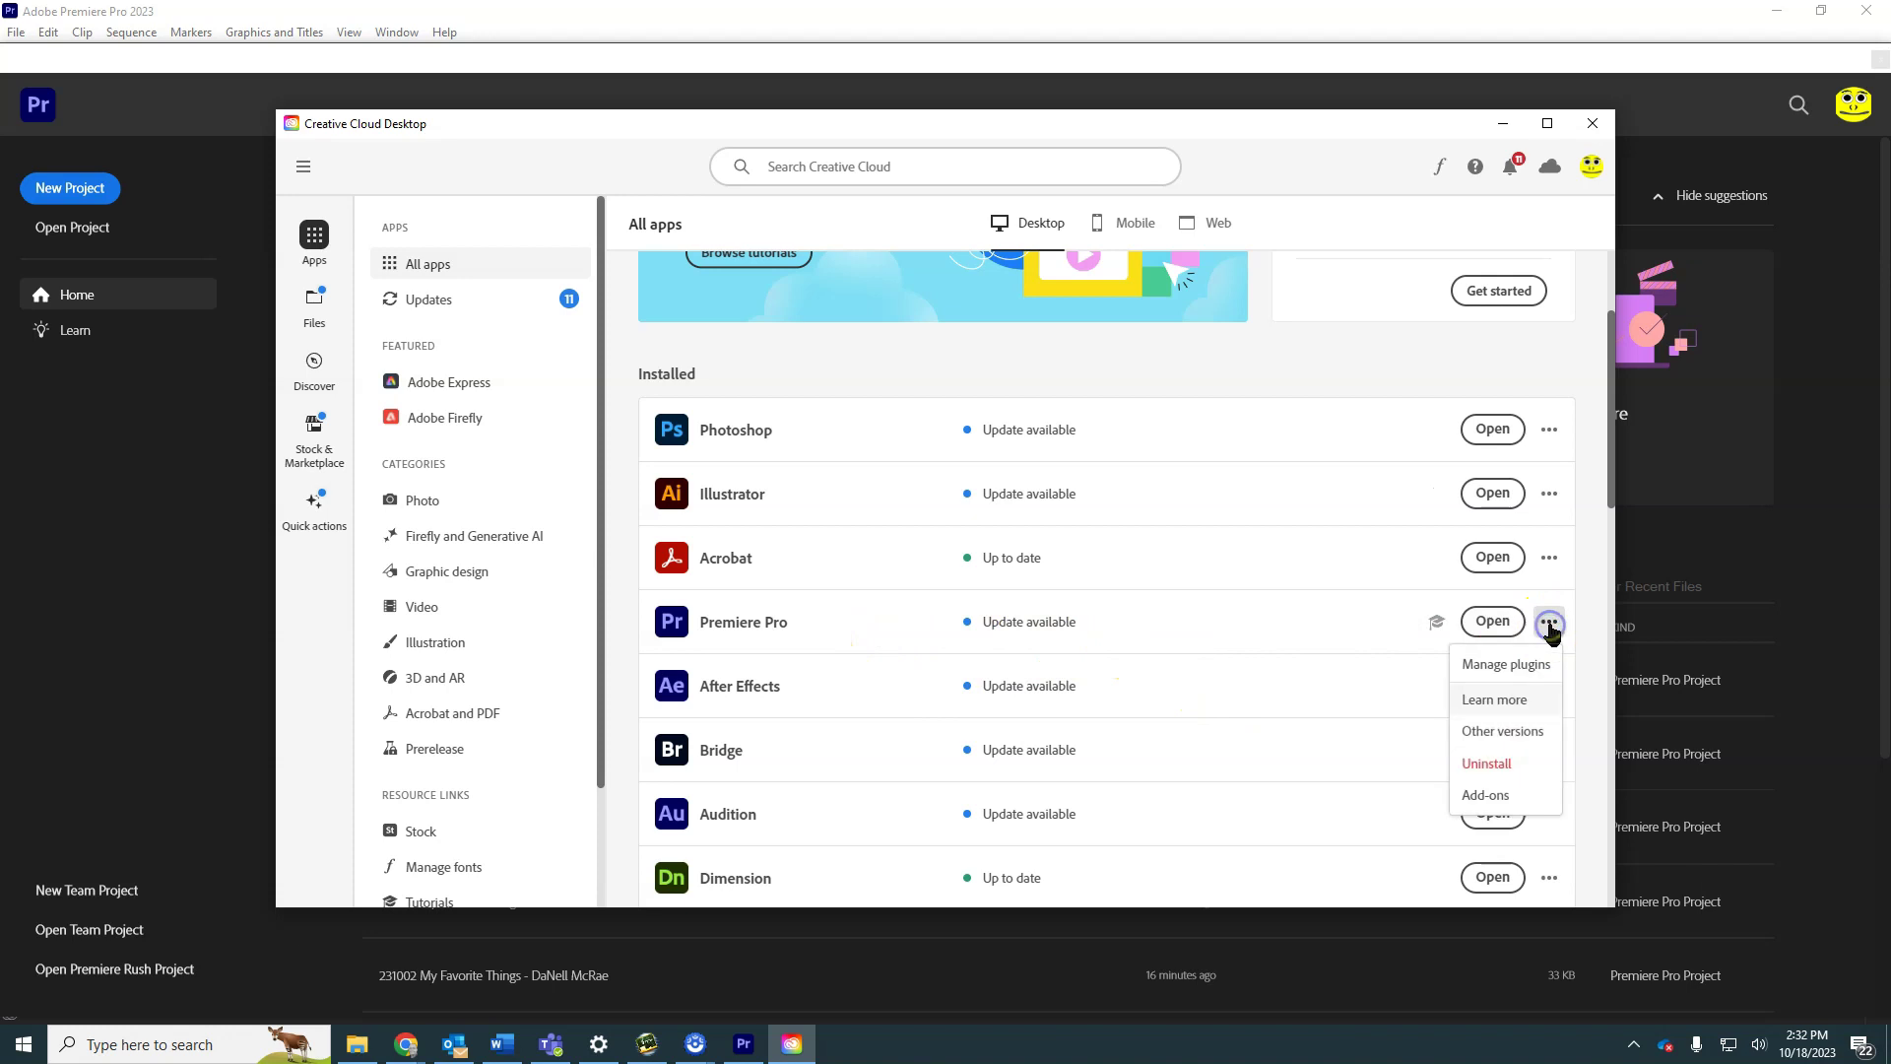
pyautogui.click(1522, 734)
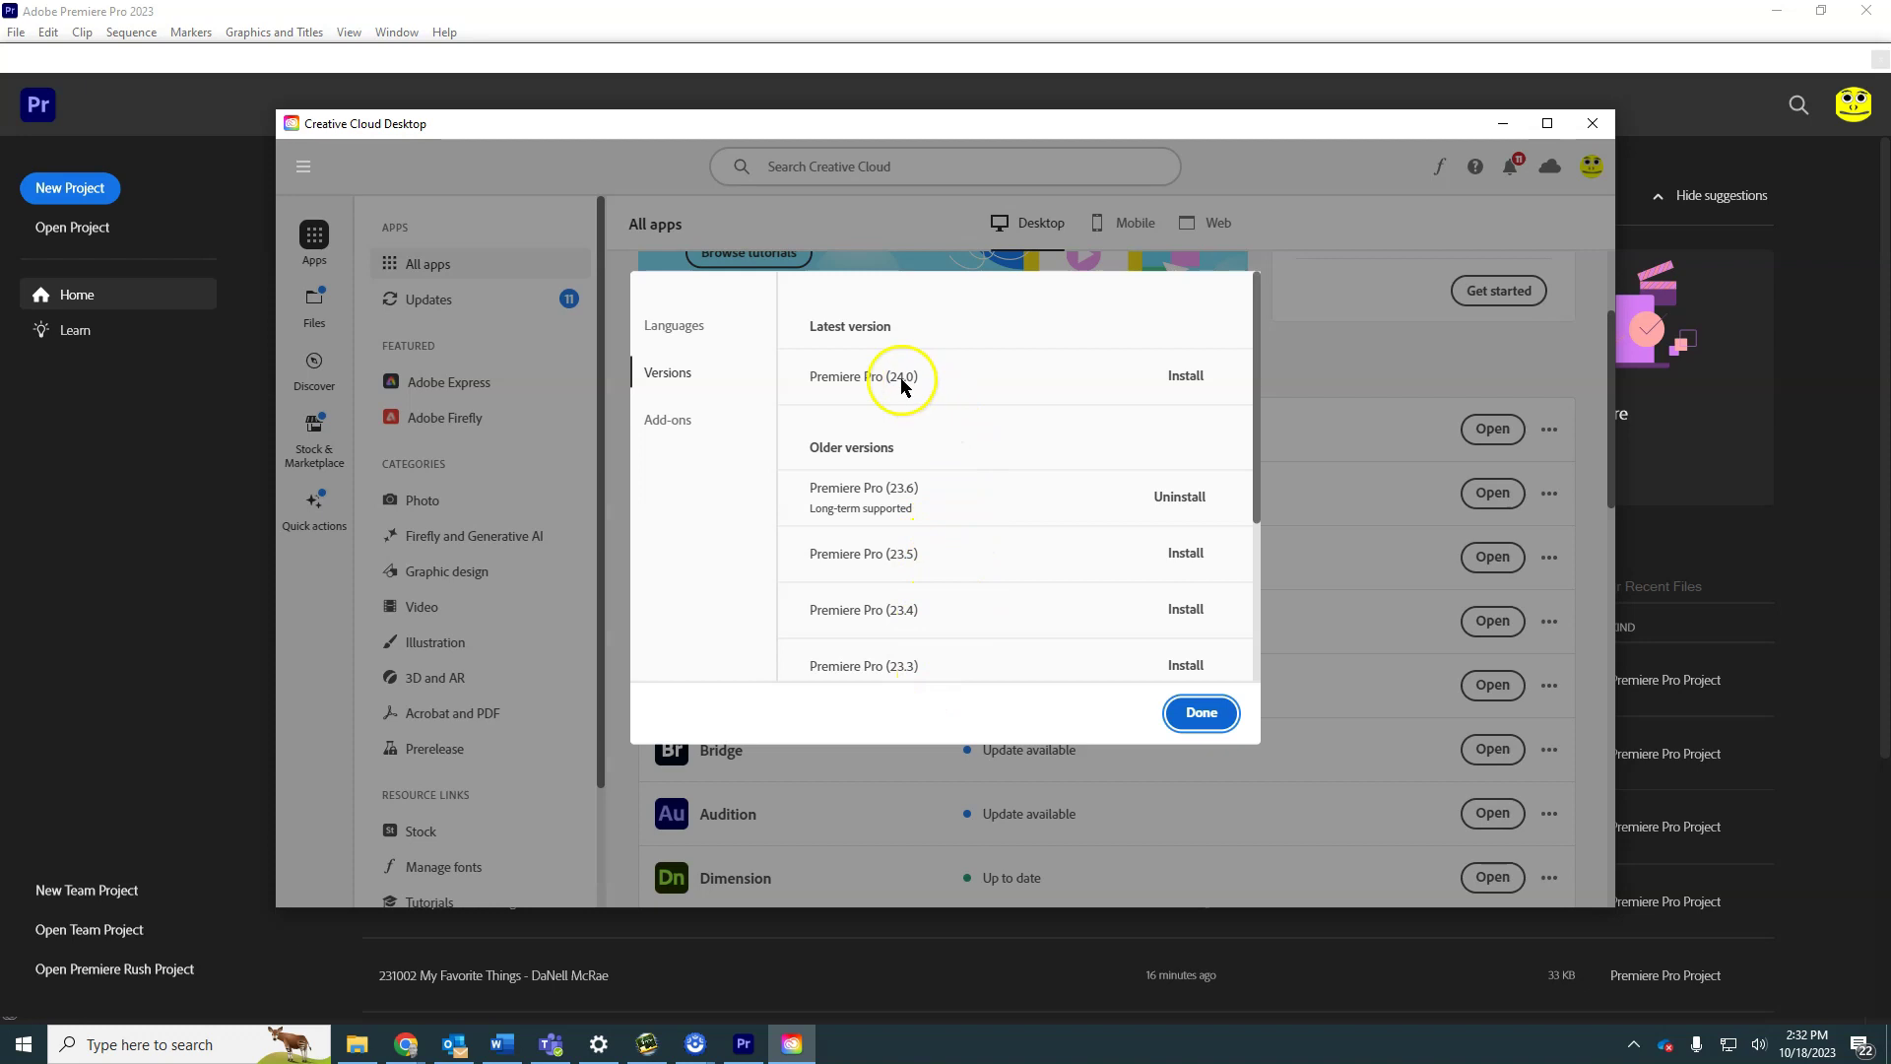
pyautogui.click(1185, 378)
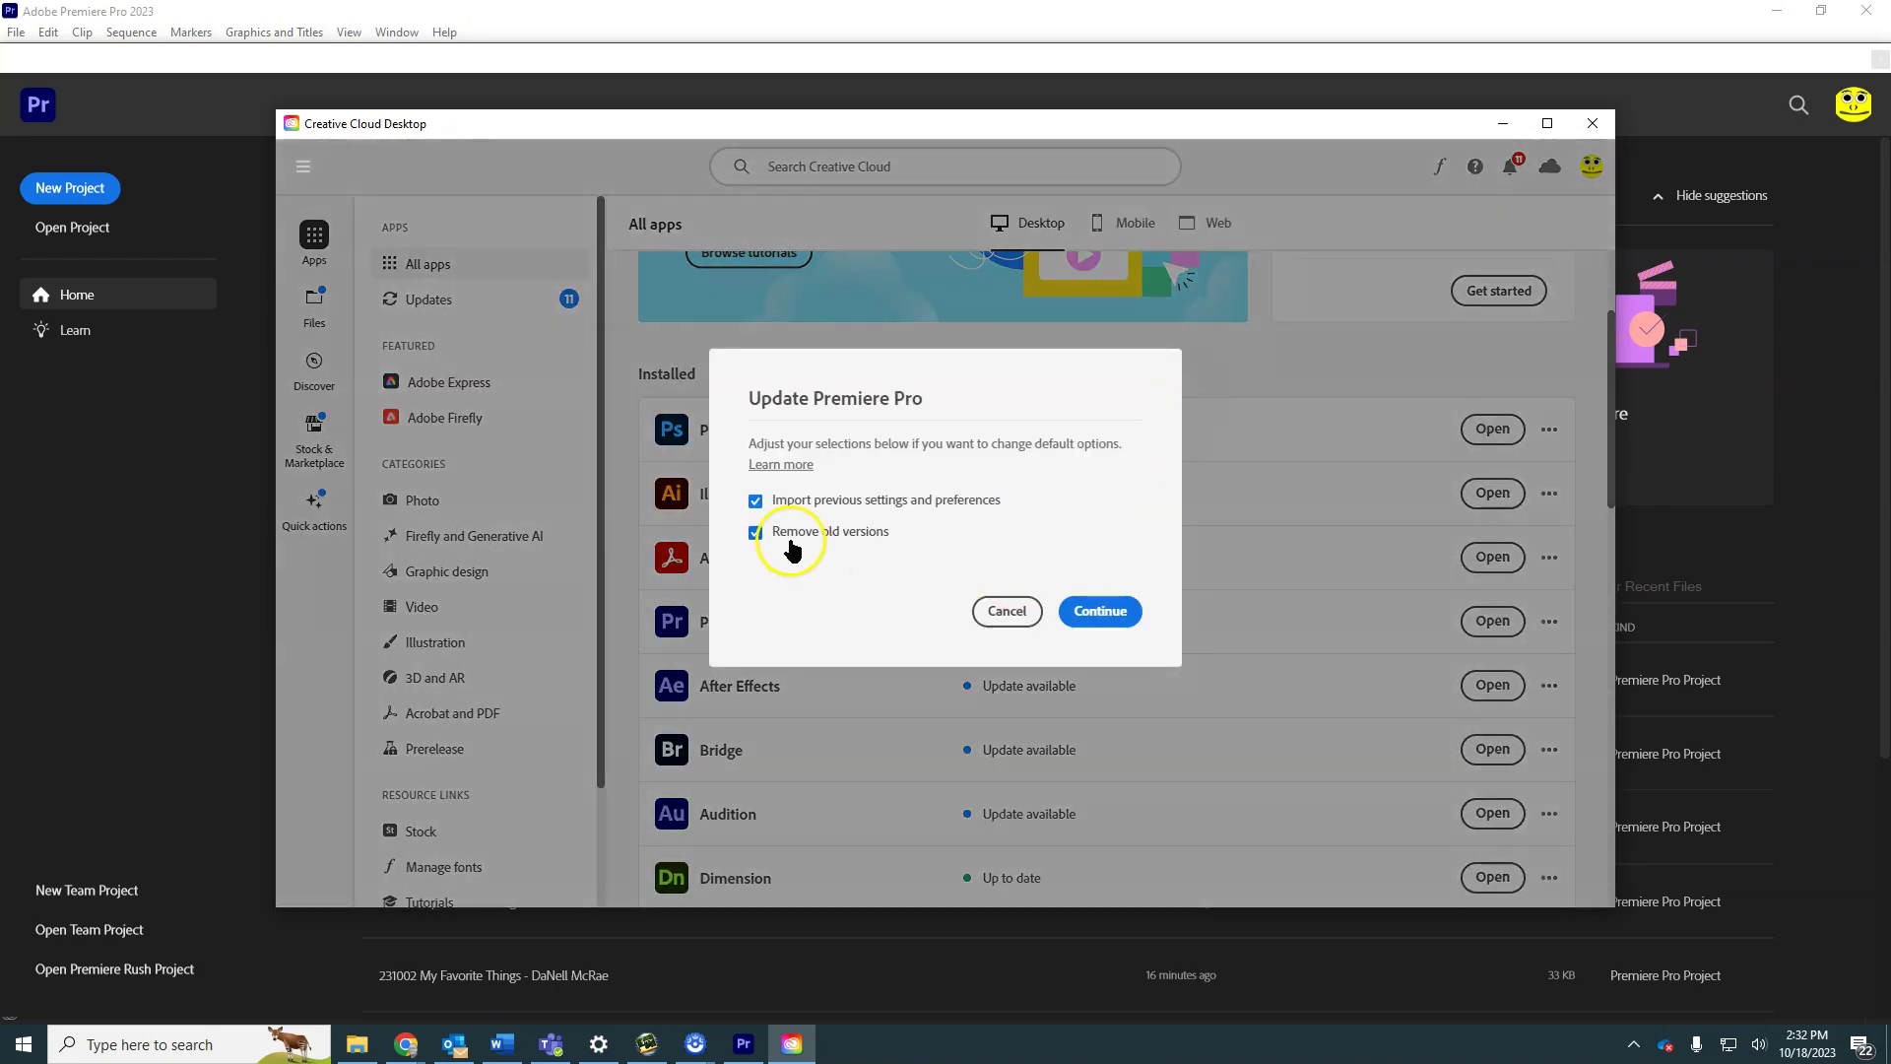
pyautogui.click(1087, 611)
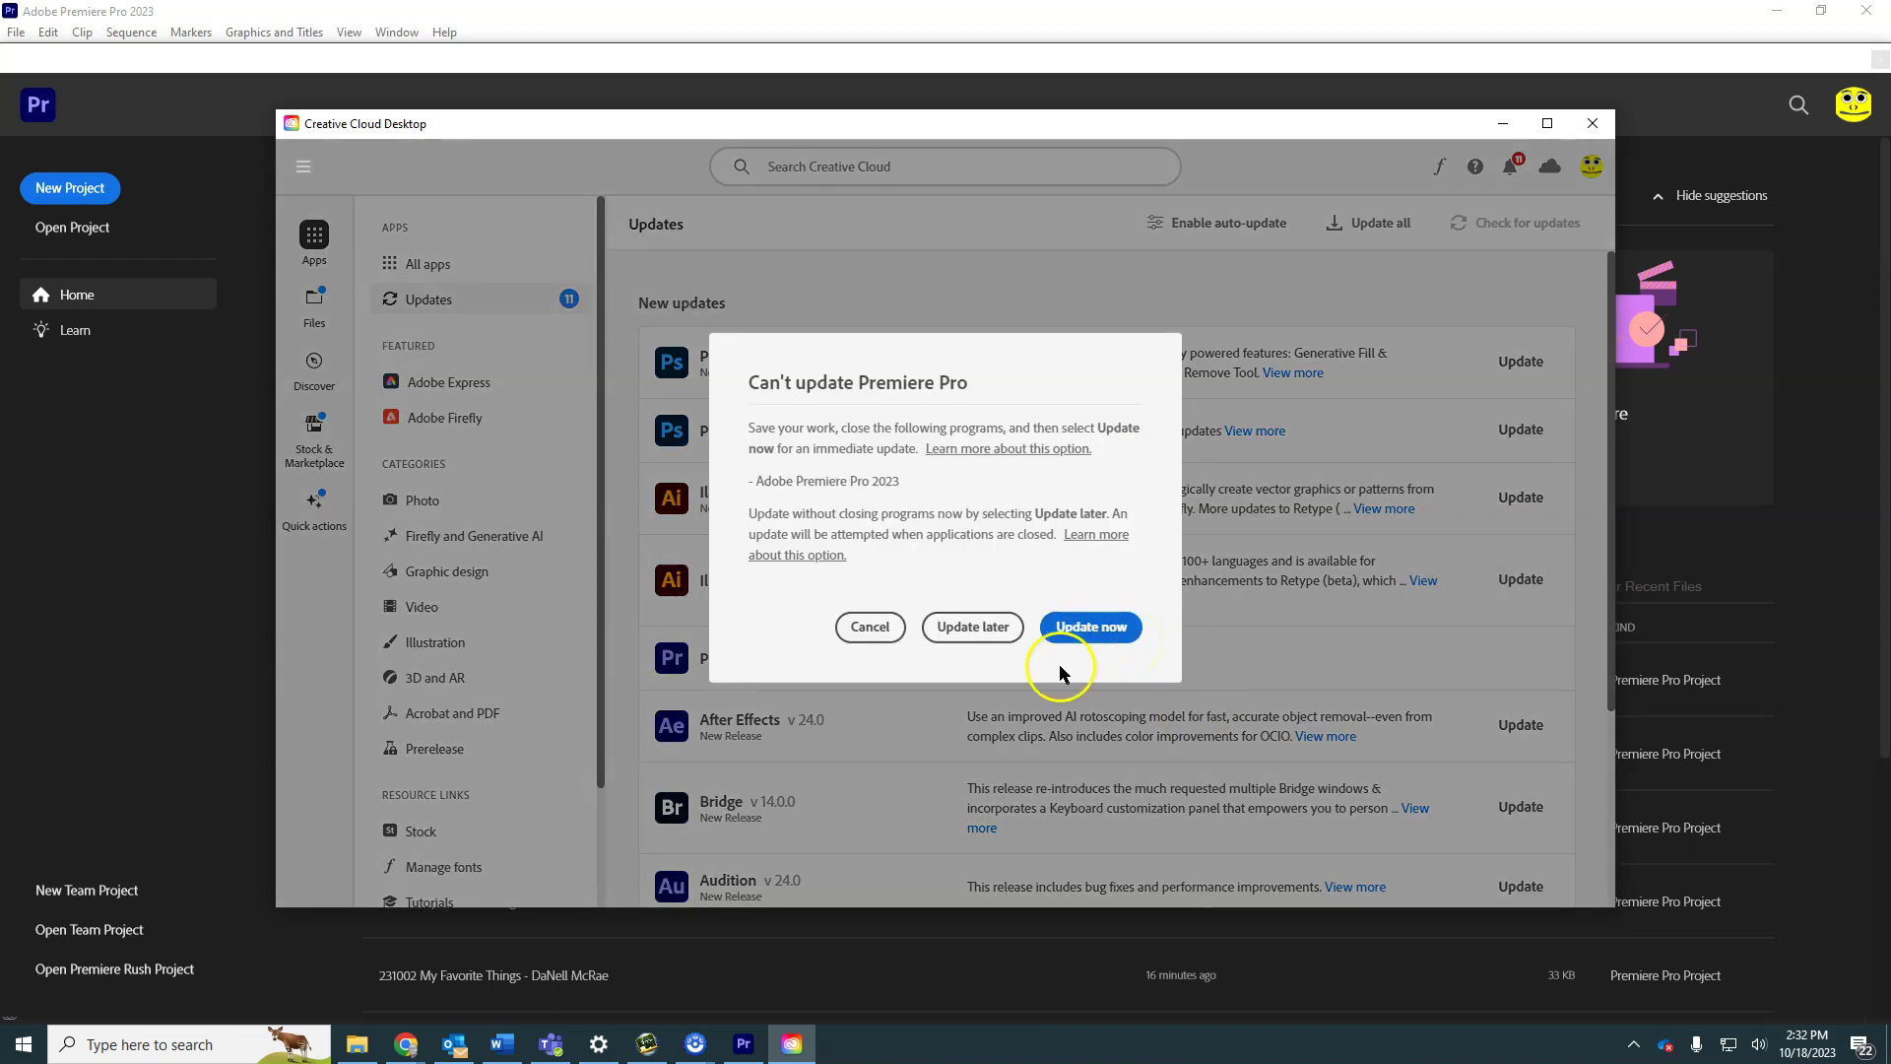
# - Quit Premiere Pro 2023 and retry Update now until the 24.0 update proceeds
pyautogui.click(745, 1046)
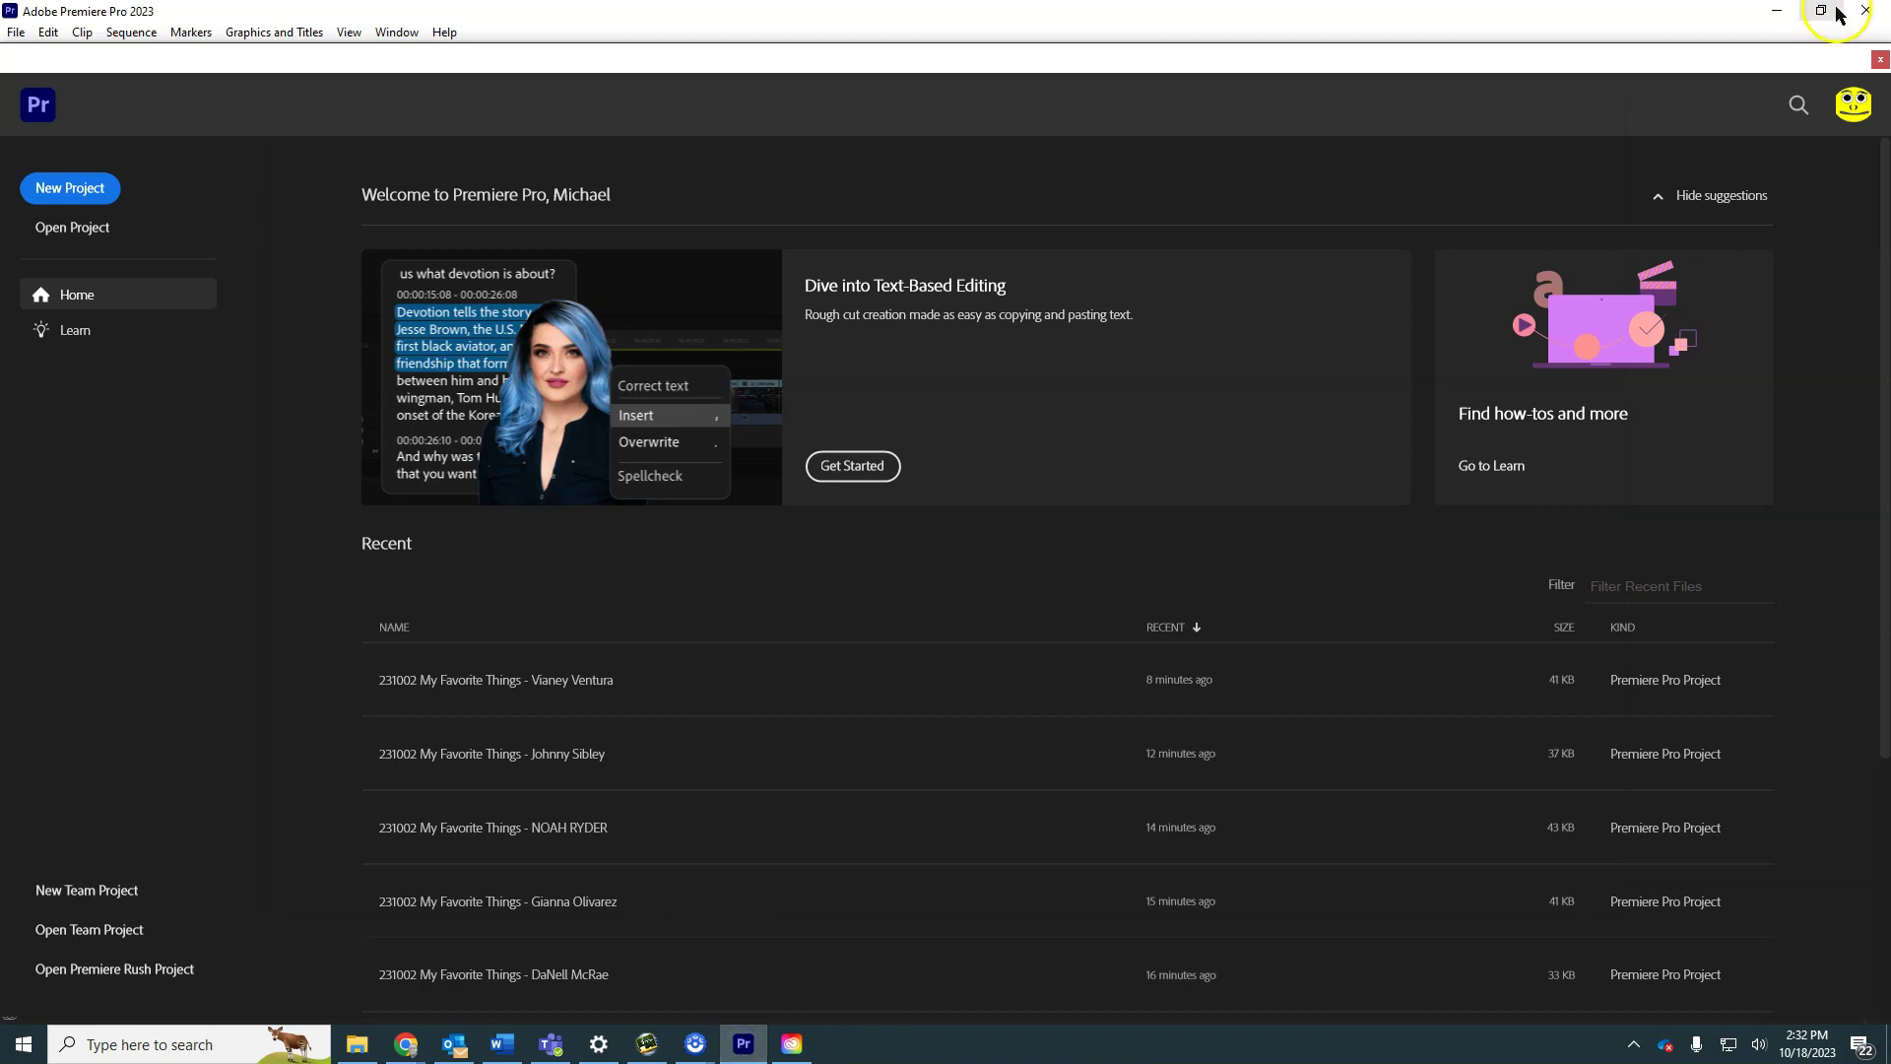
pyautogui.click(1870, 17)
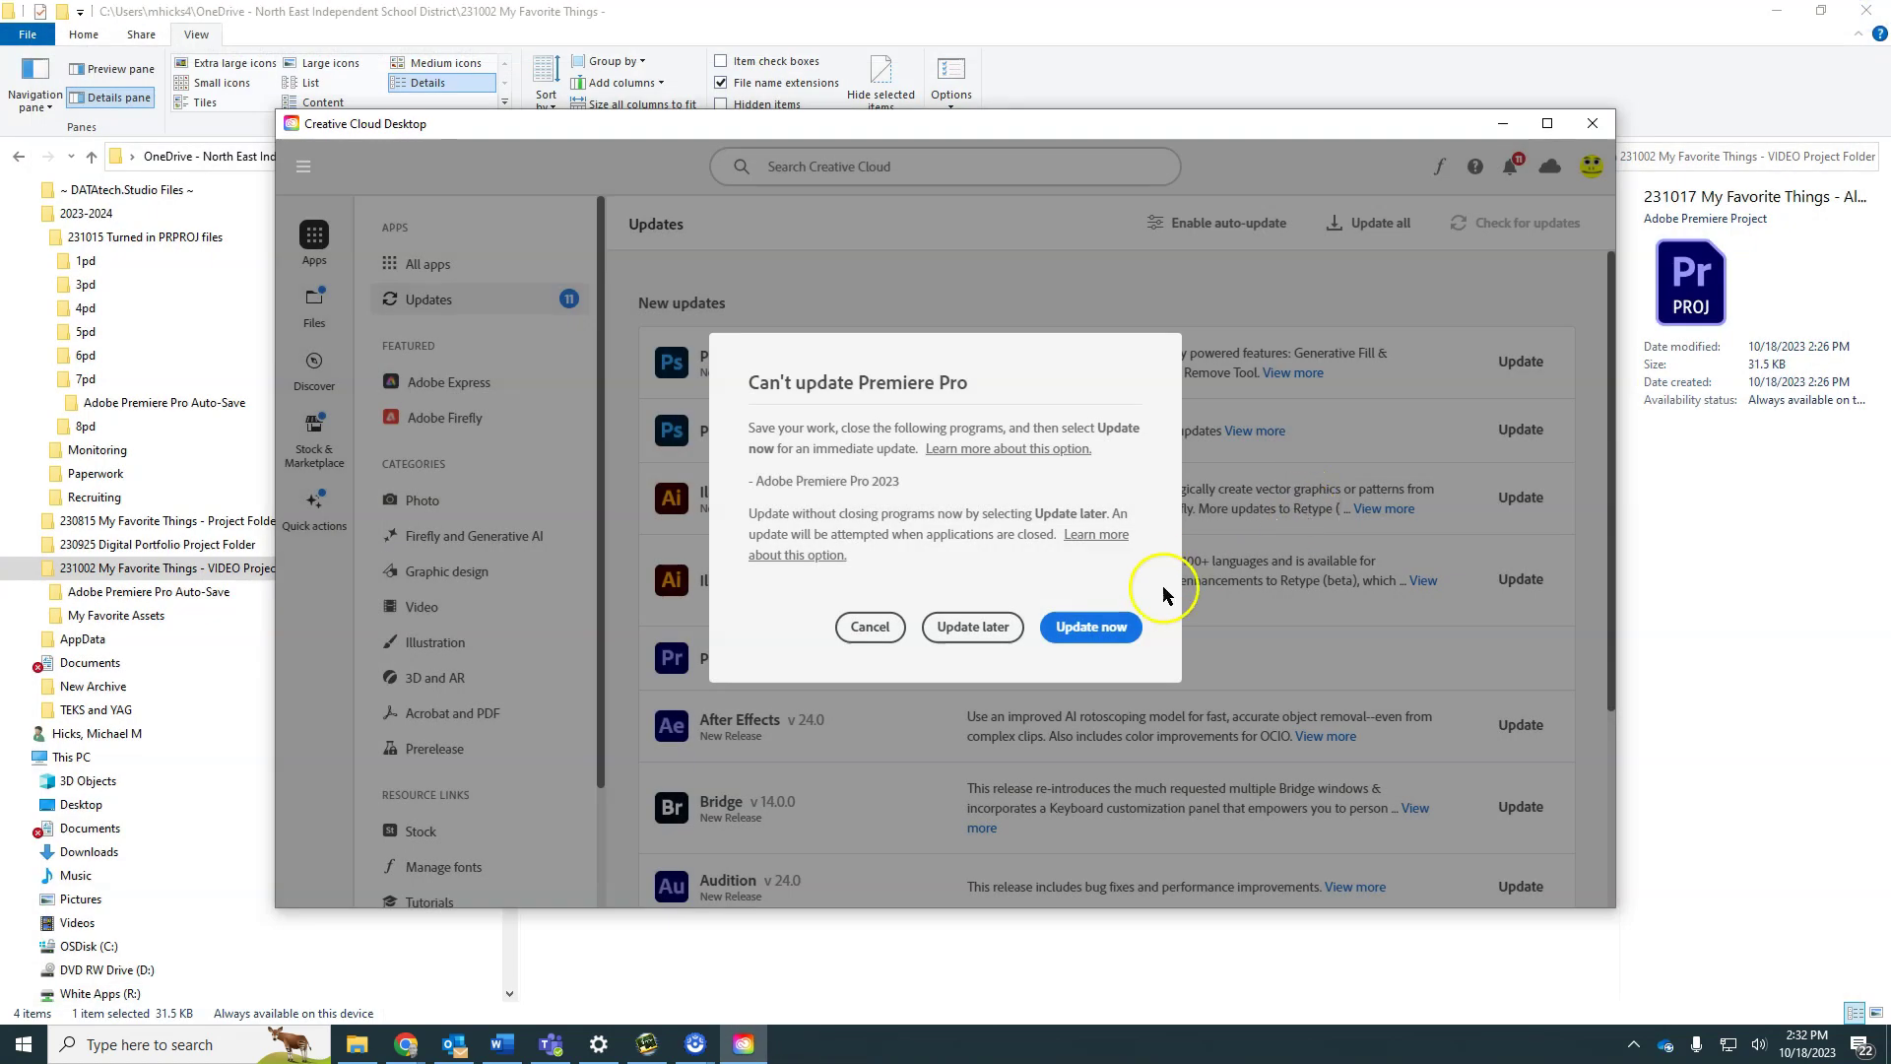
pyautogui.click(1103, 631)
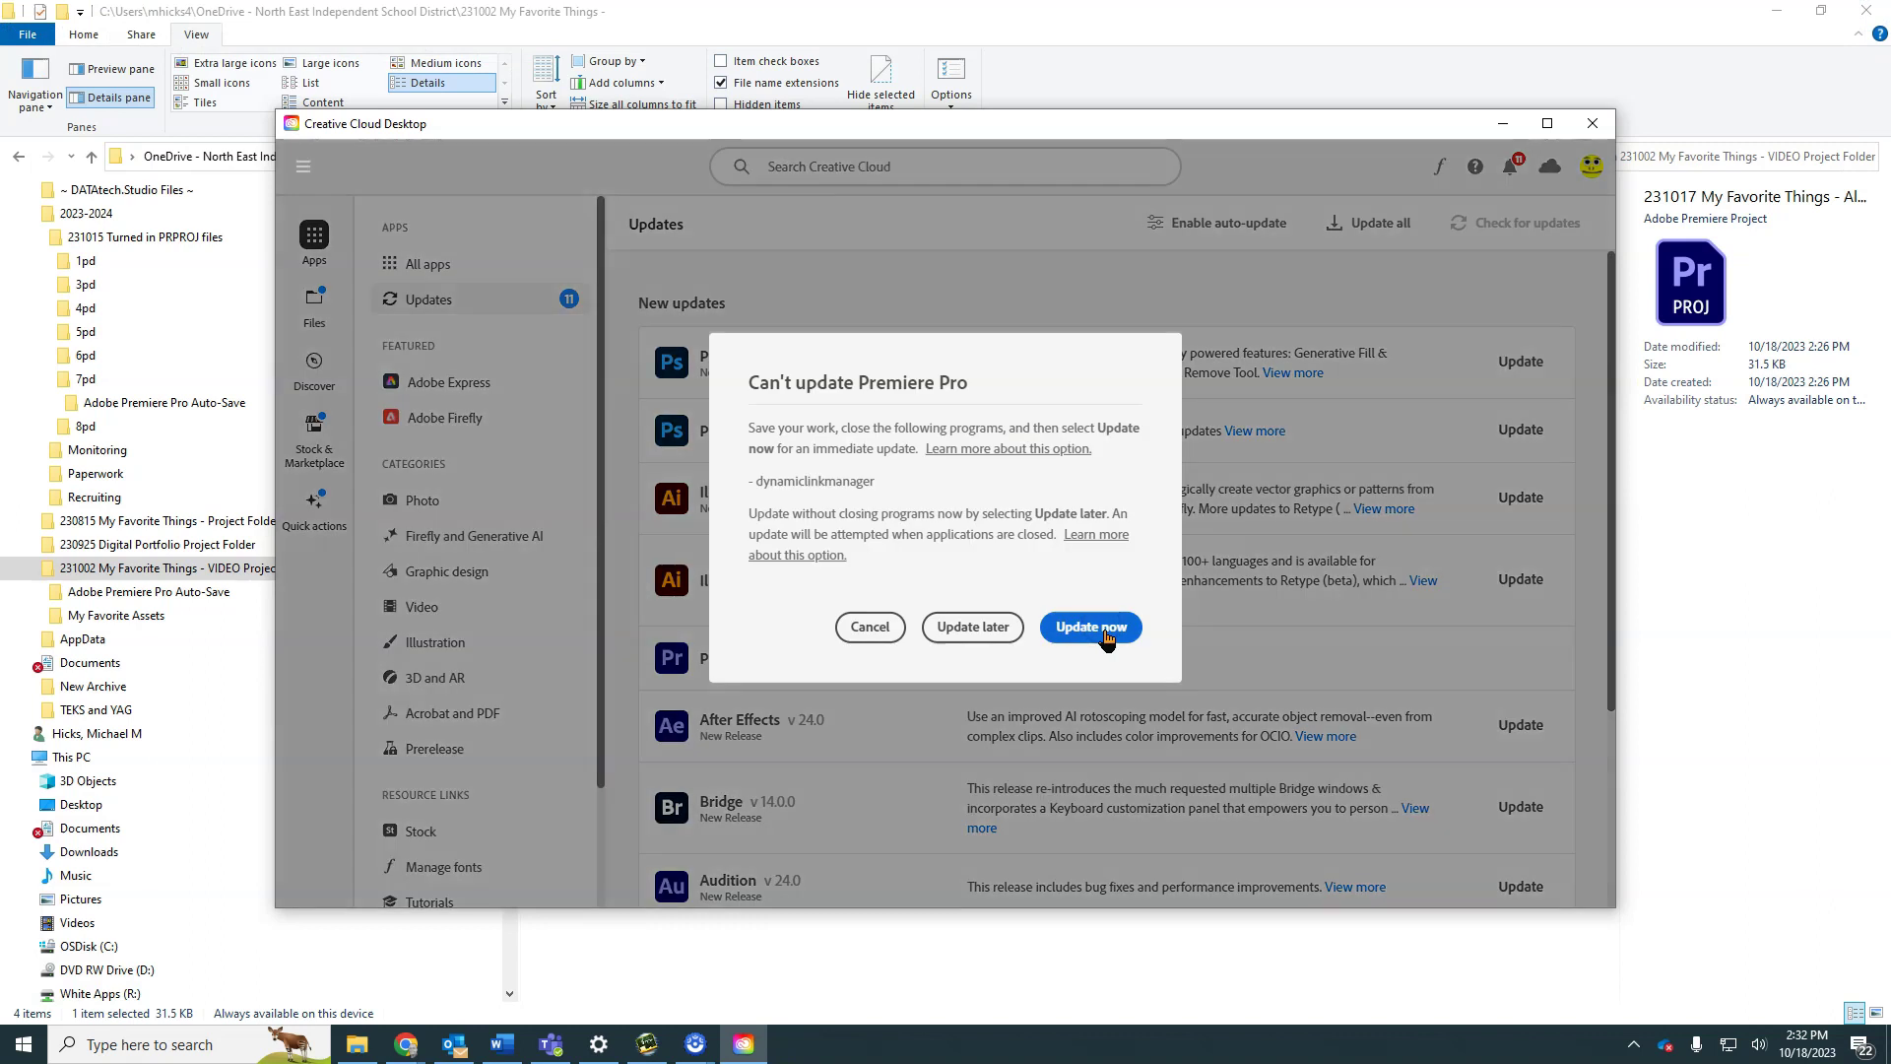
pyautogui.click(1107, 638)
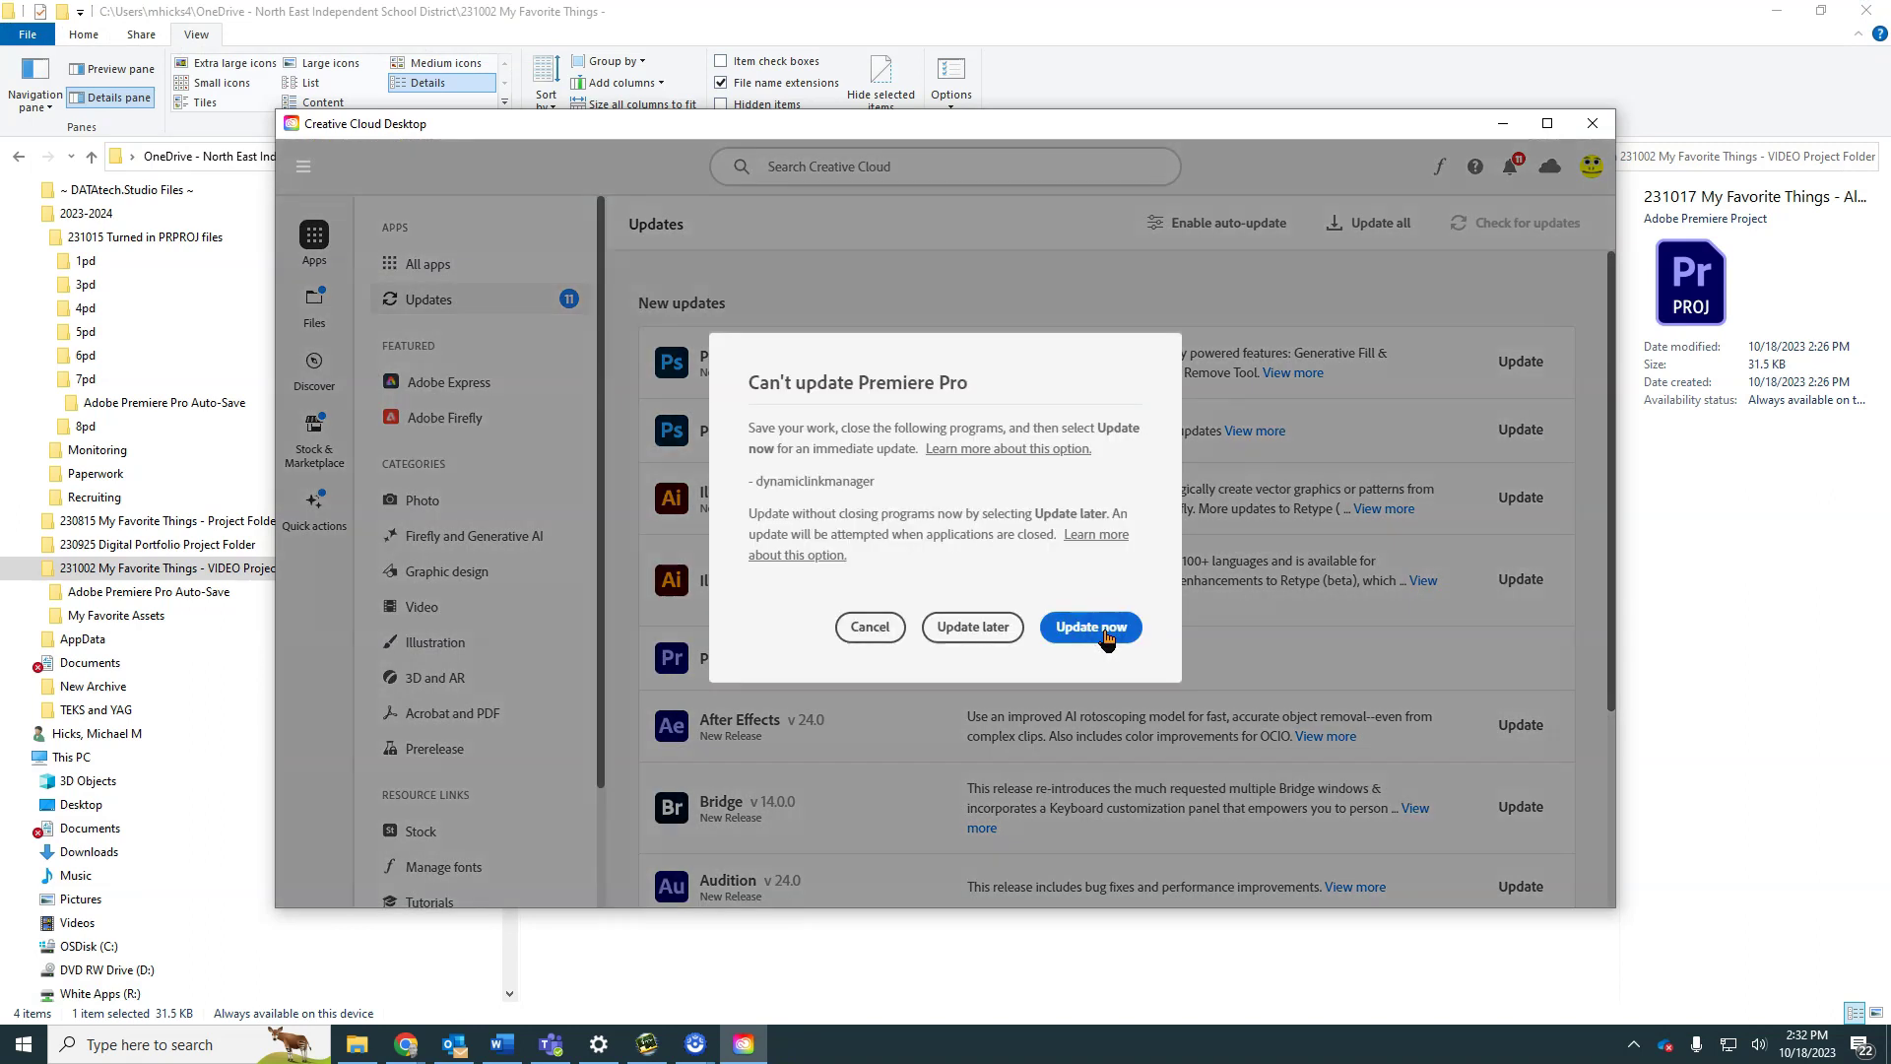
pyautogui.click(1064, 635)
pyautogui.click(1089, 630)
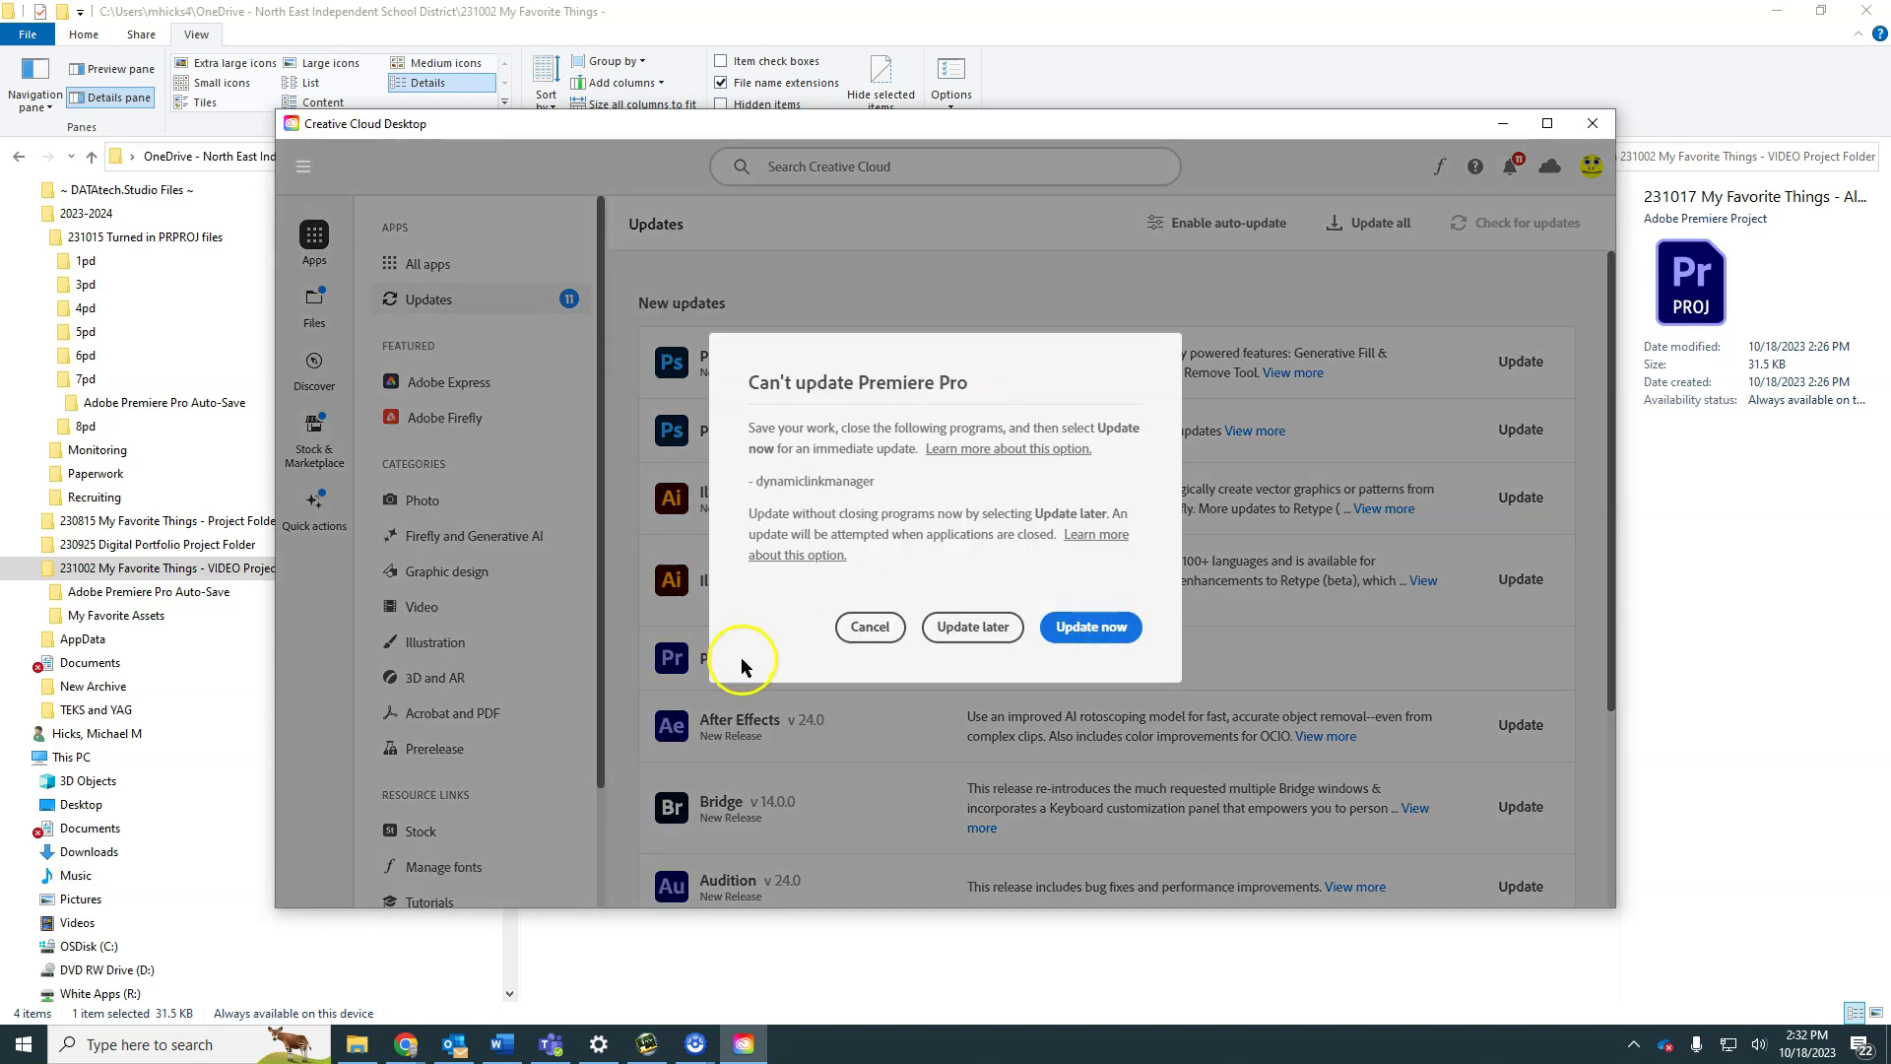
pyautogui.click(1083, 630)
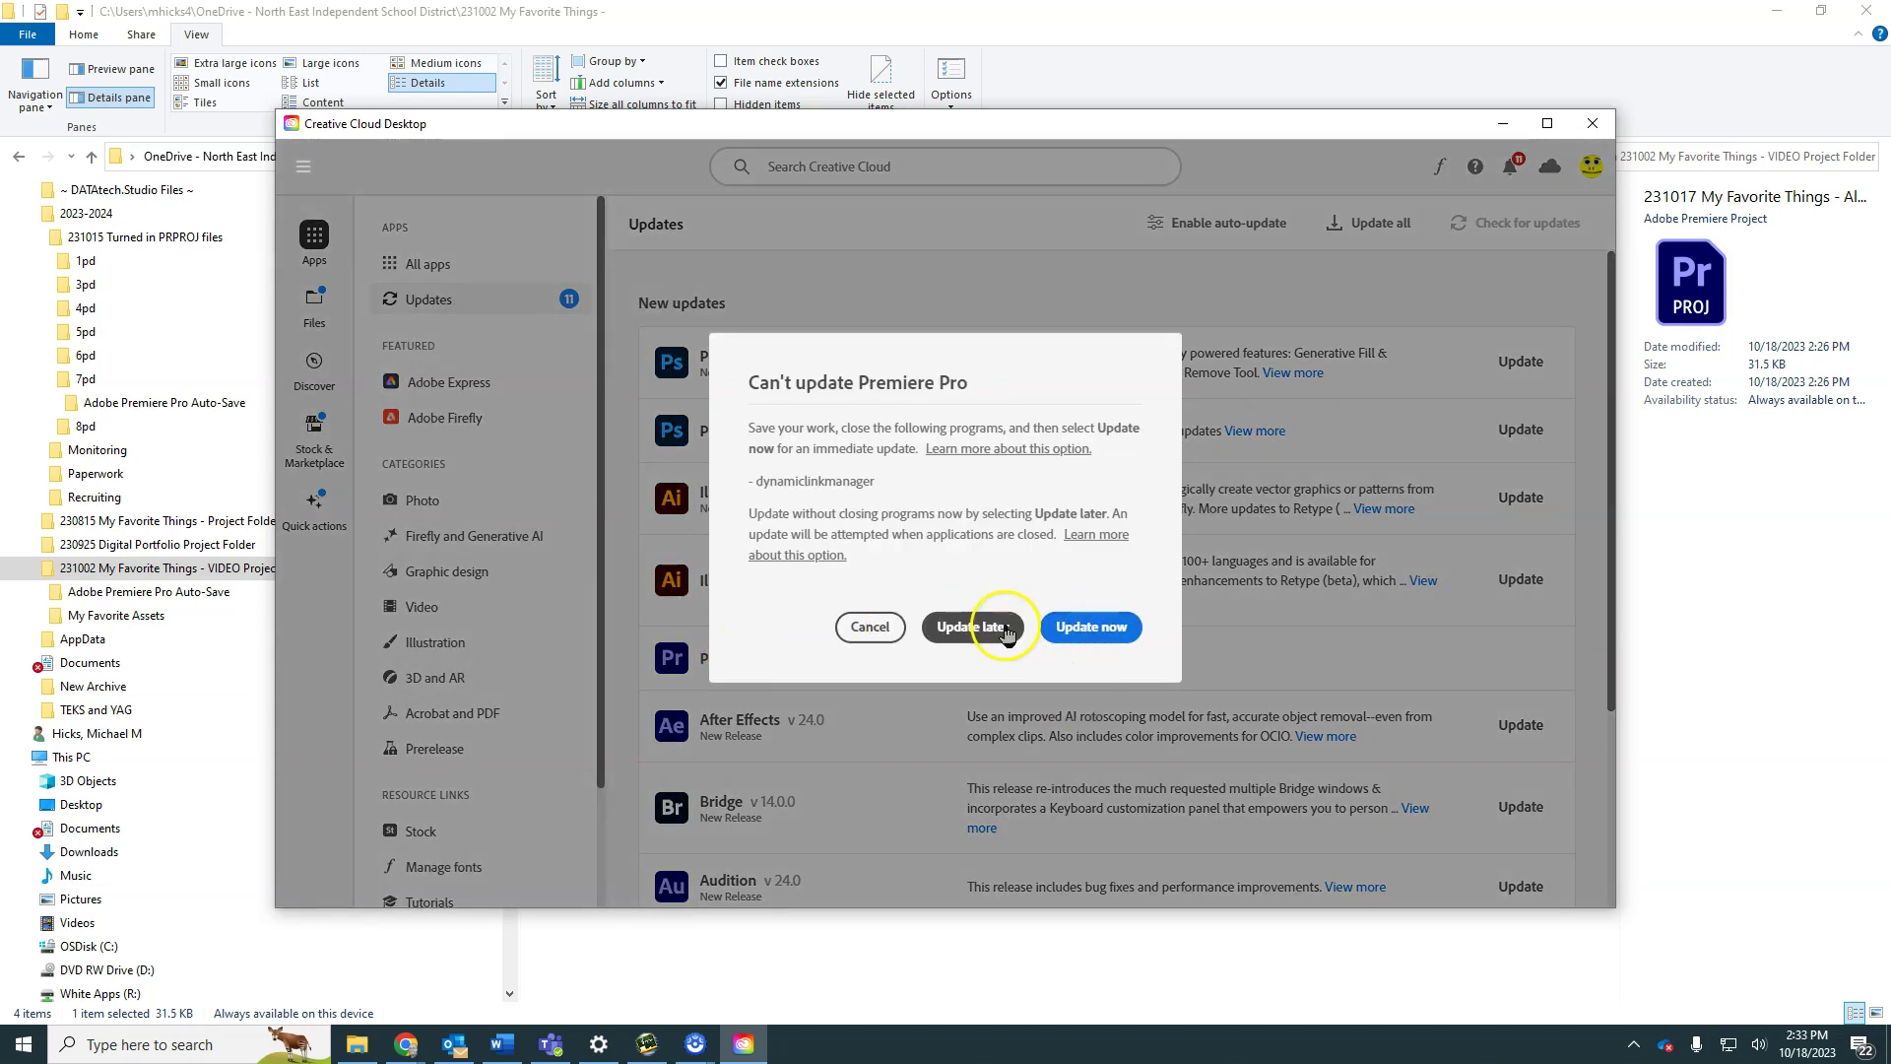
pyautogui.click(1087, 626)
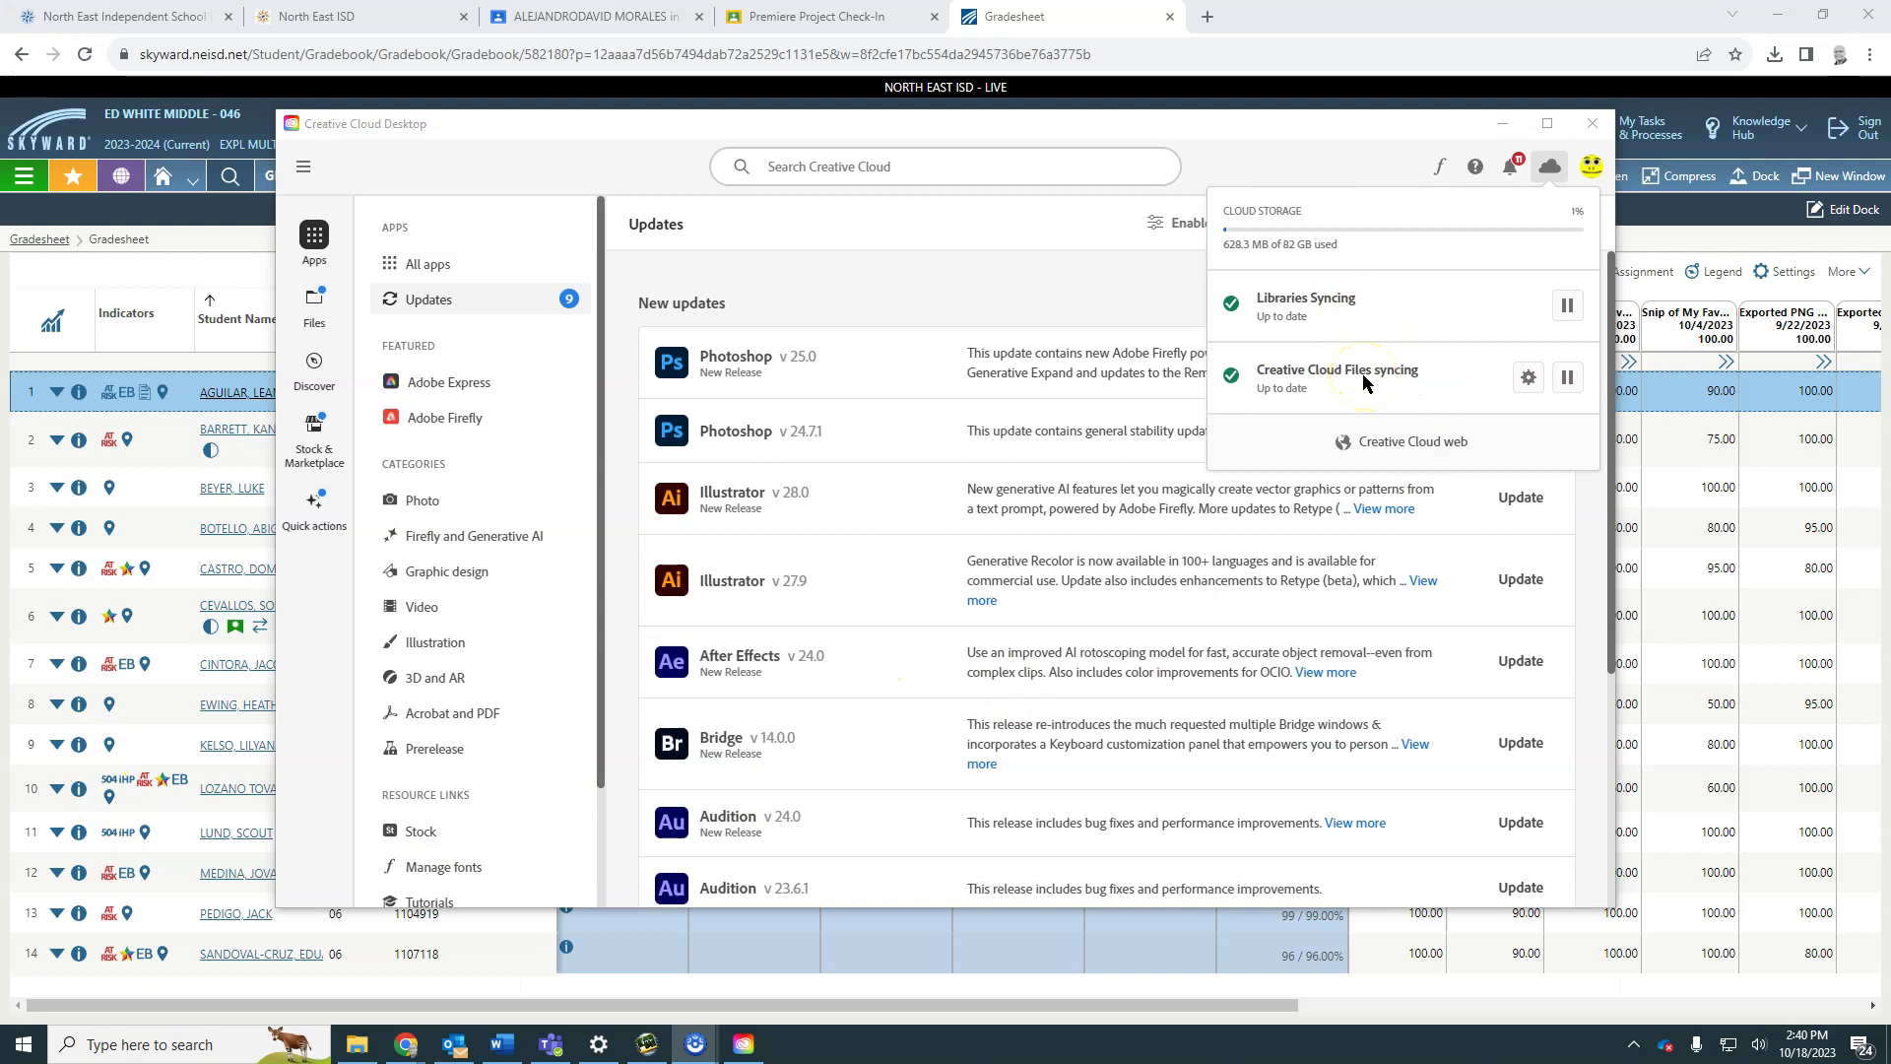
# - Check Premiere Pro 24.0 under Updated recently, minimize Creative Cloud, and return to File Explorer
pyautogui.scroll(-5, 906, 575)
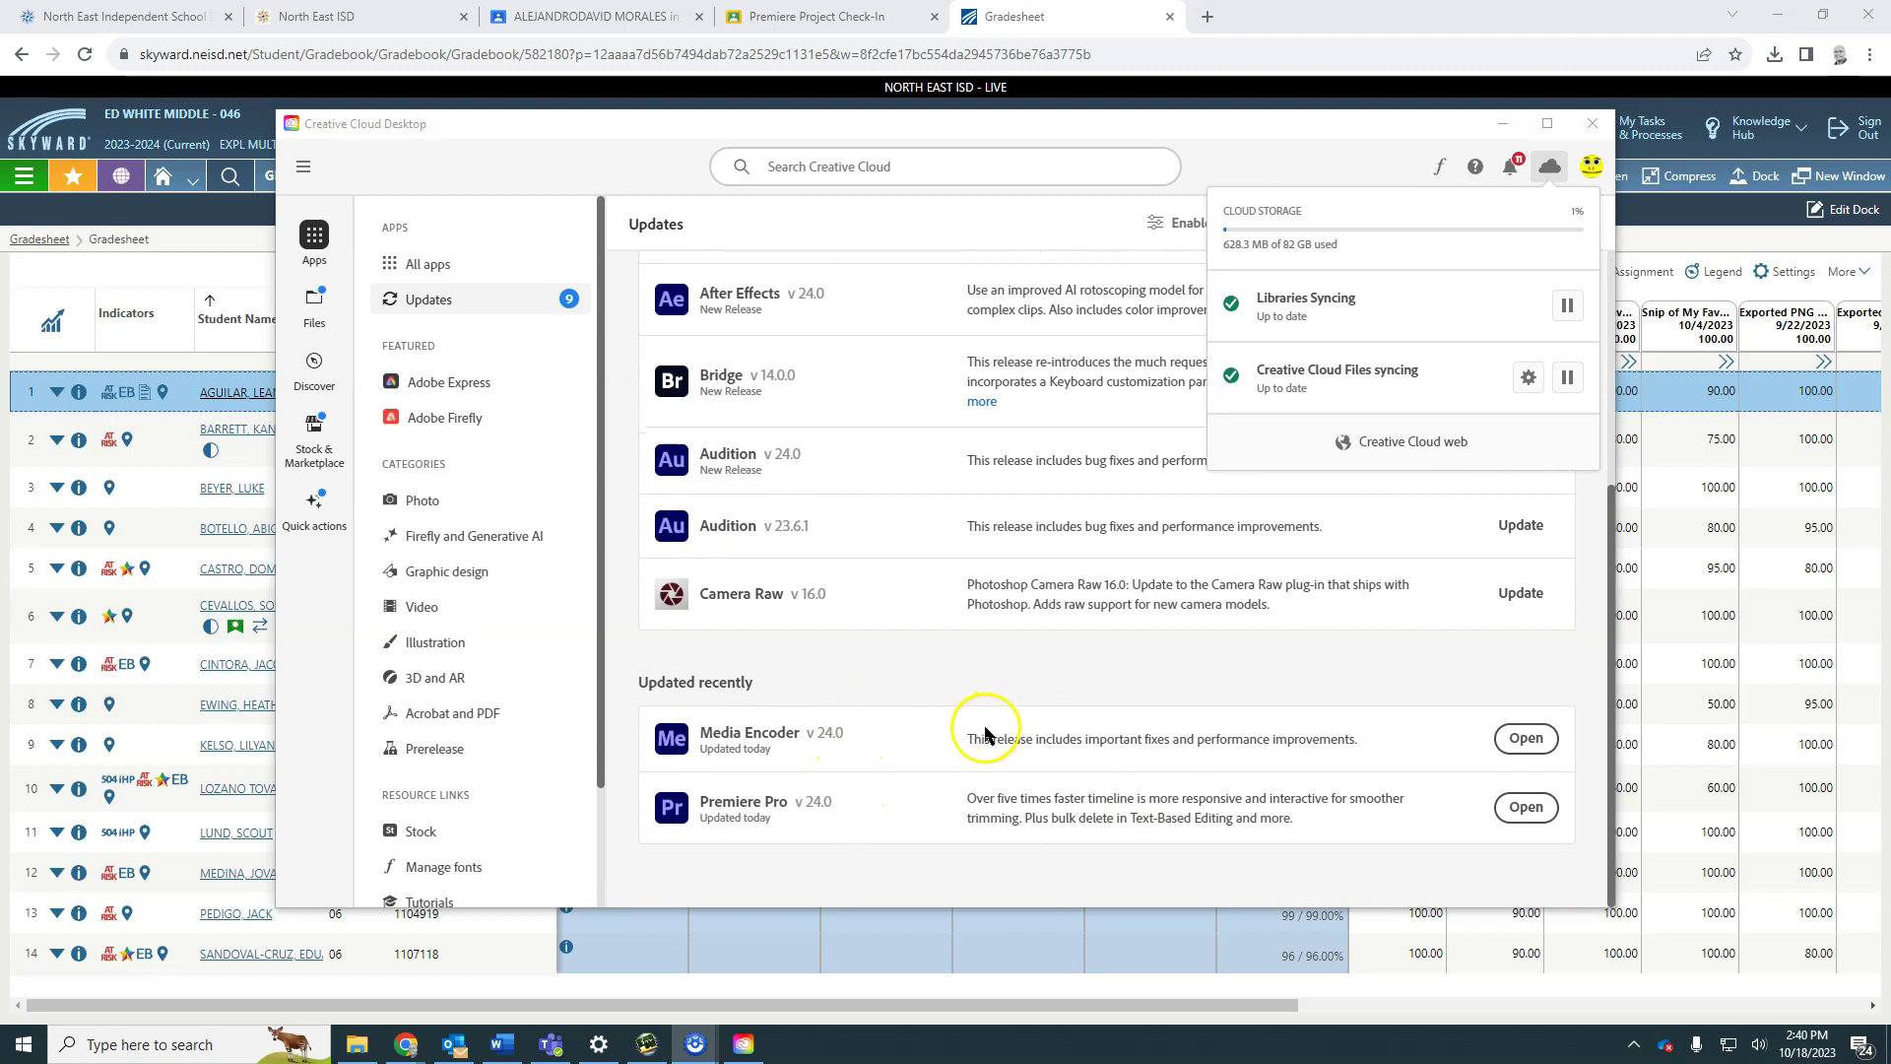
pyautogui.click(1501, 126)
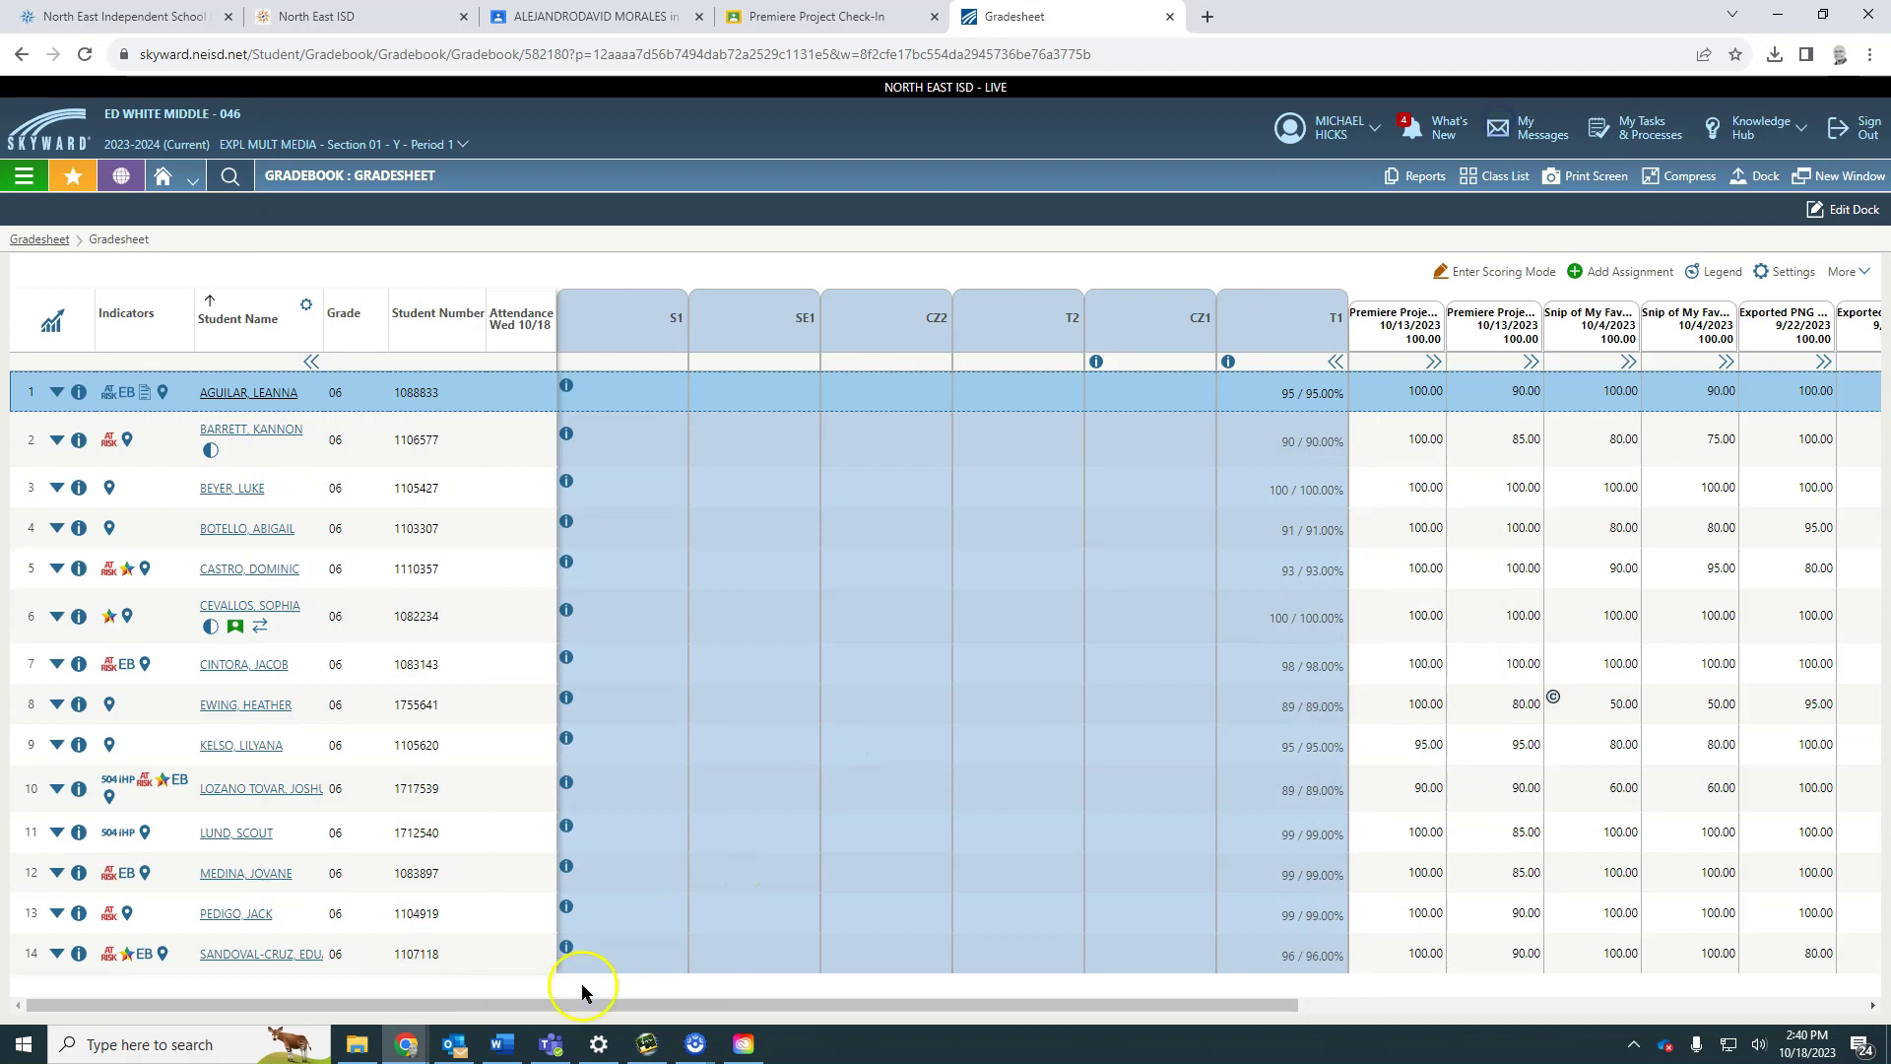
pyautogui.click(356, 1044)
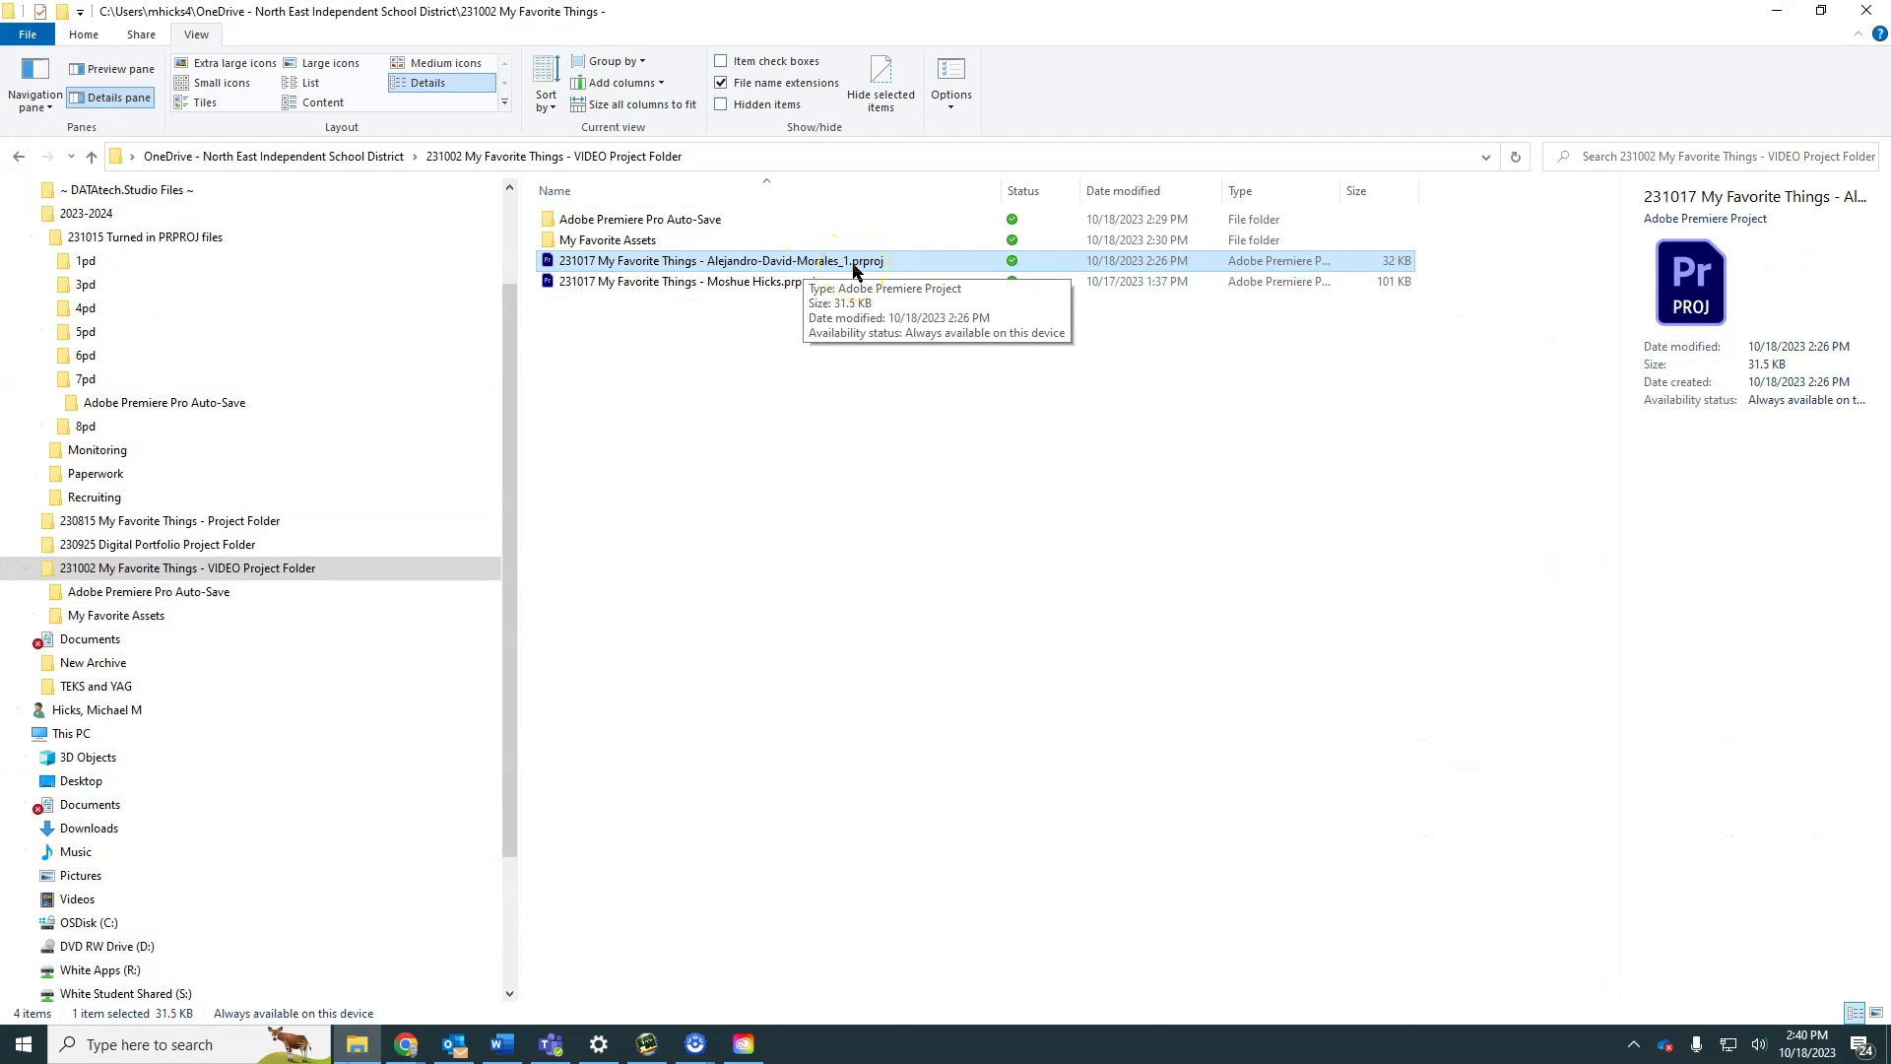
# - Open the 231017 My Favorite Things project in Premiere Pro 2024
pyautogui.doubleClick(707, 285)
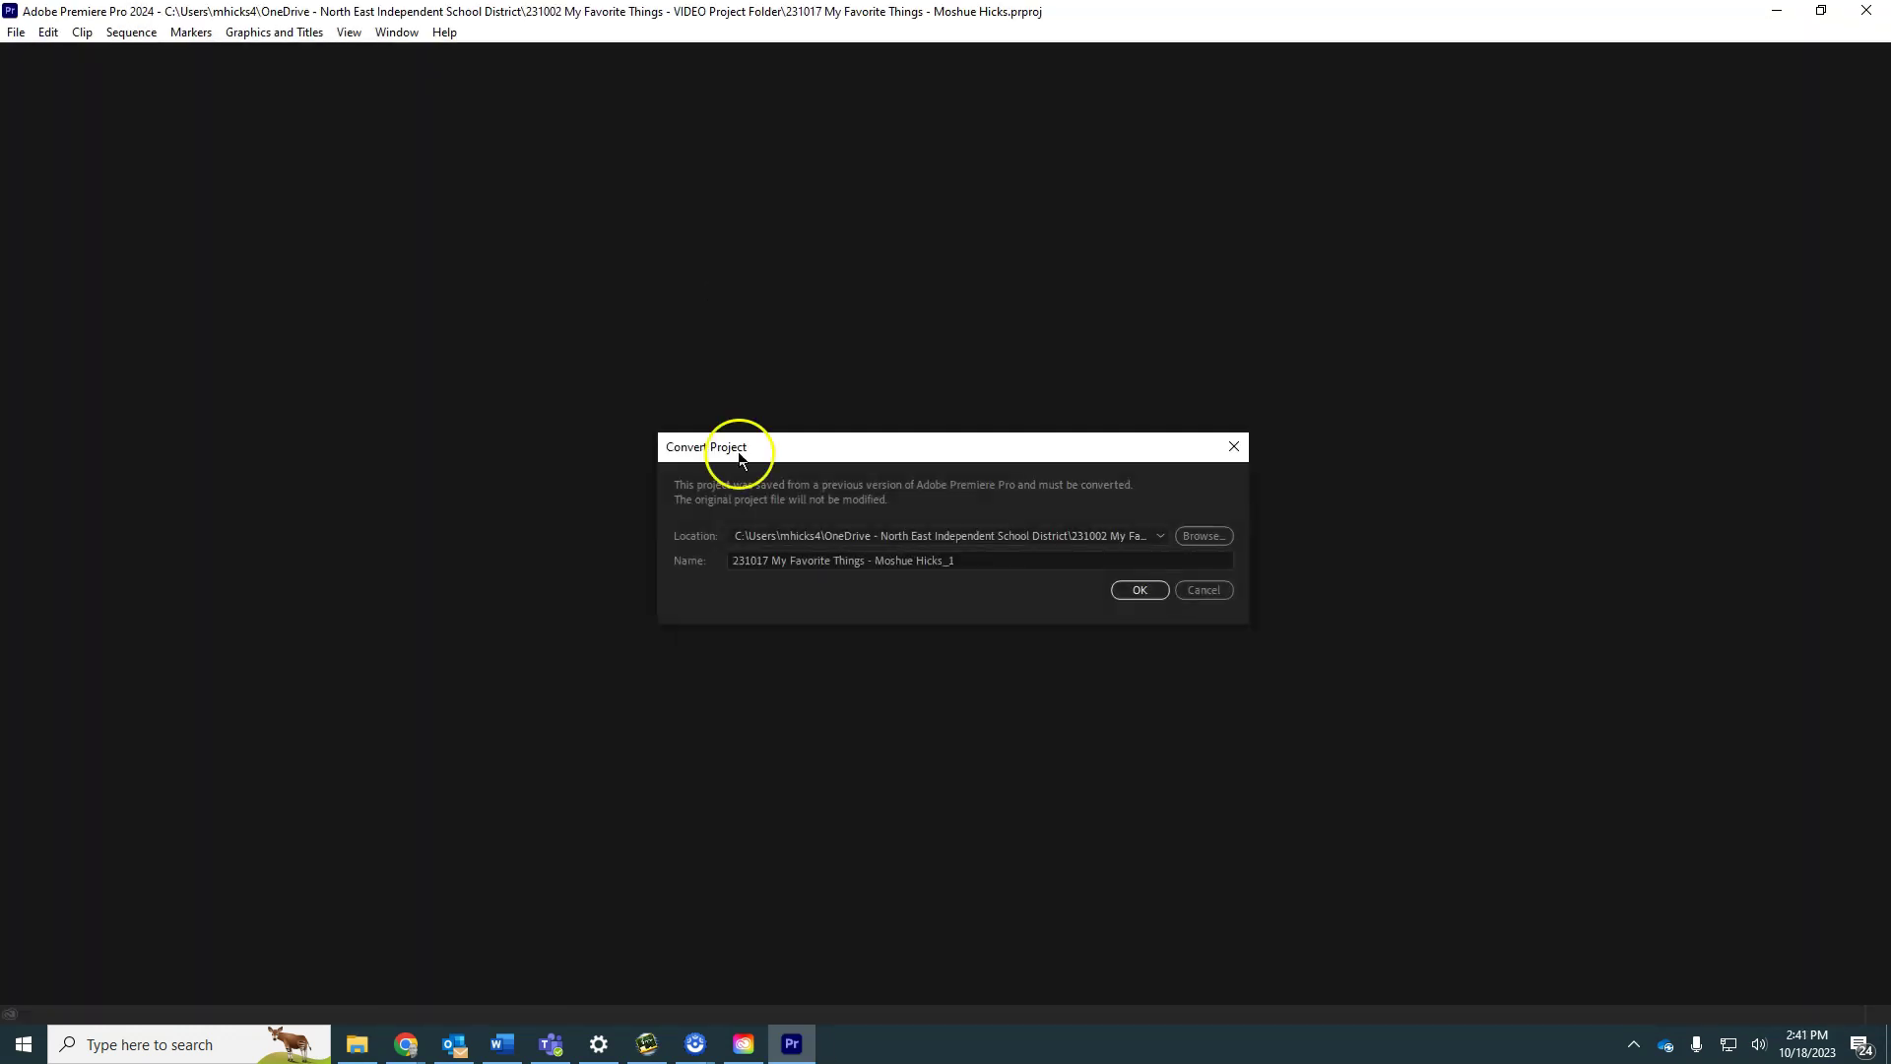
# - Change the converted project's name from 231017 to 231018 and confirm the conversion
pyautogui.click(769, 560)
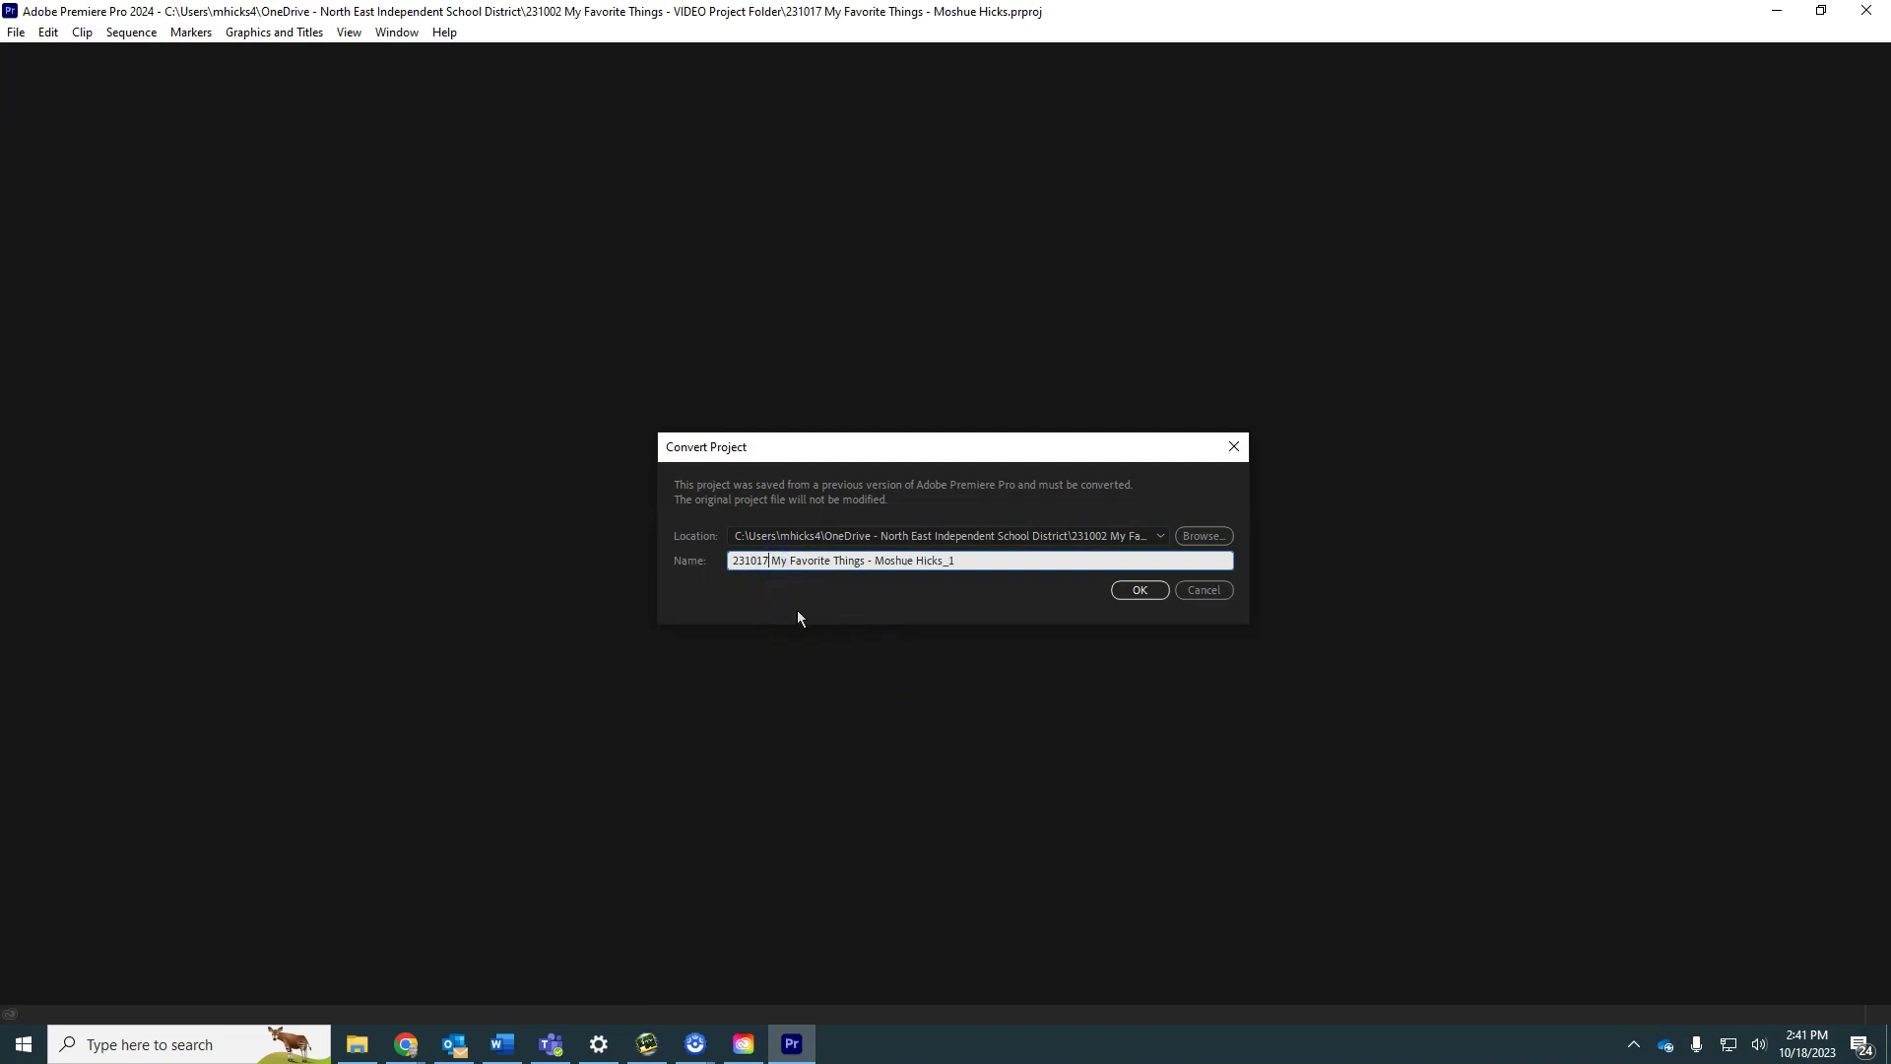
pyautogui.press('BackSpace')
pyautogui.write('8')
pyautogui.click(1145, 593)
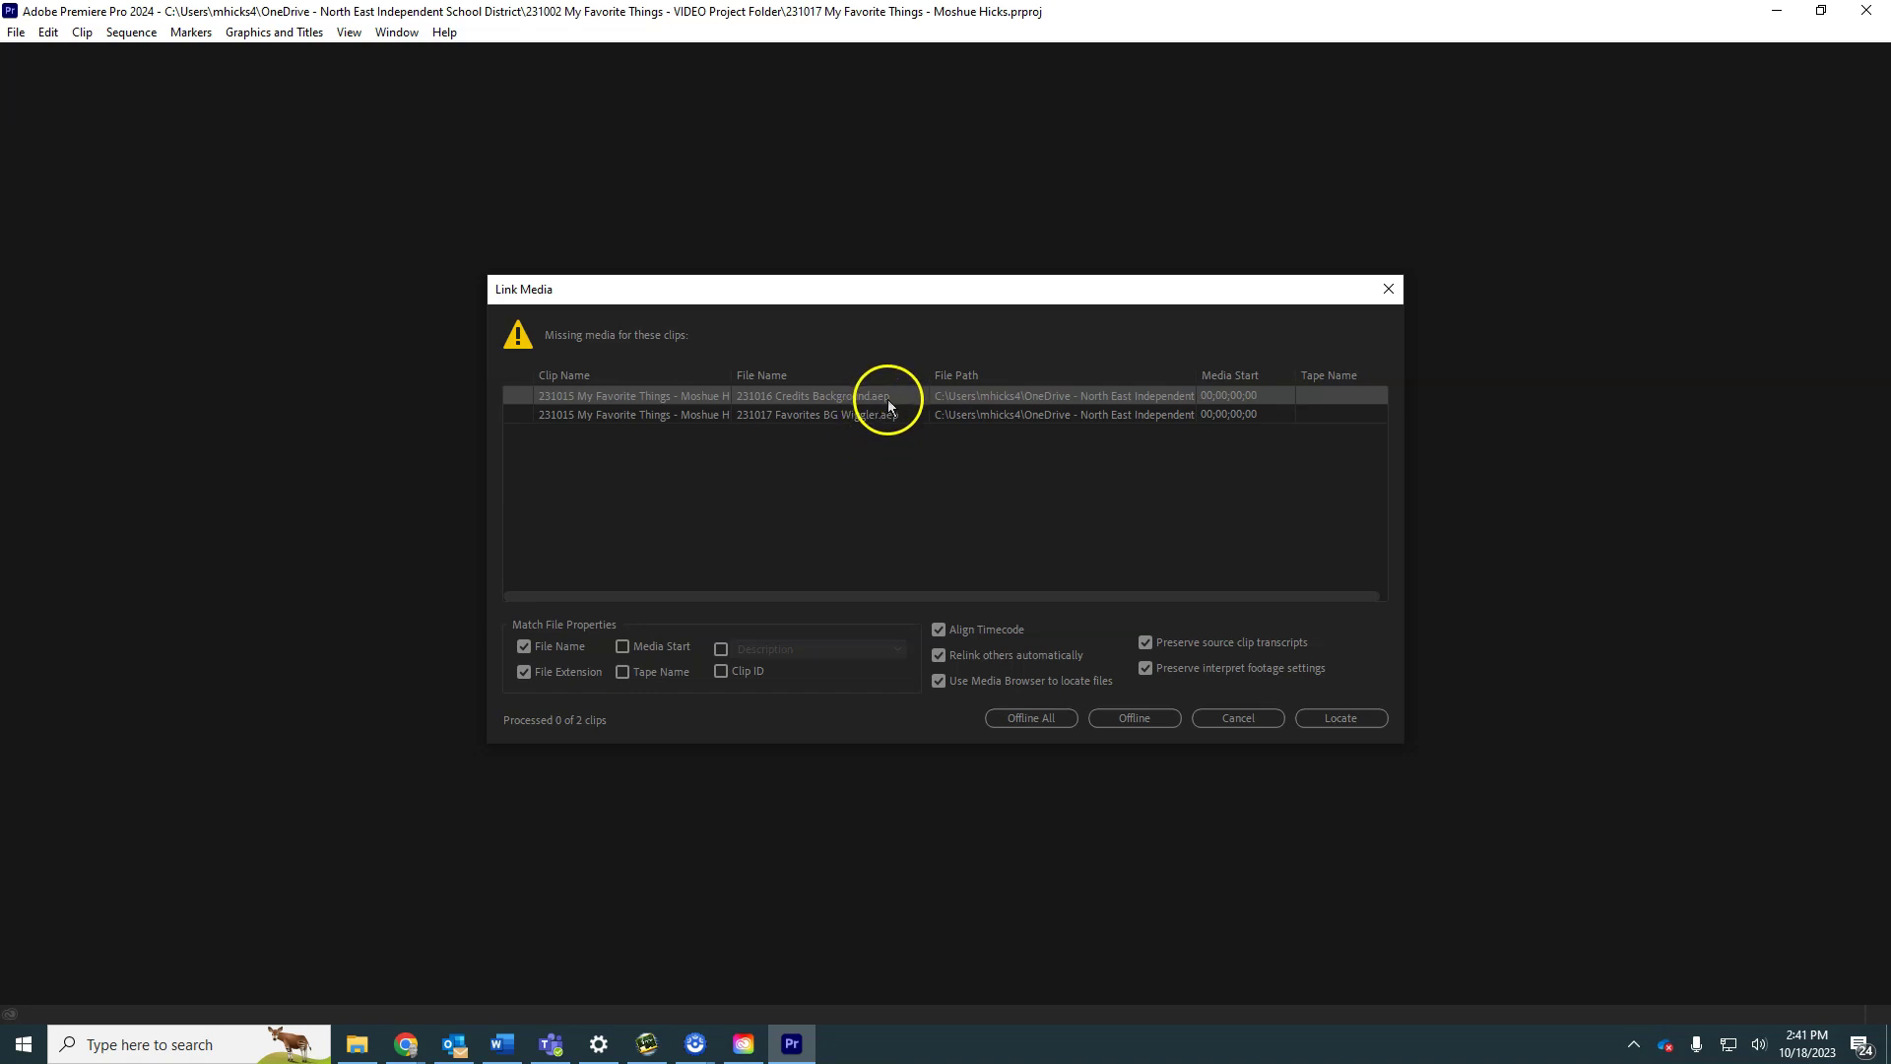
# - Set the two missing .aep clips offline and drag the playhead back to the credits near 01;11
pyautogui.click(989, 404)
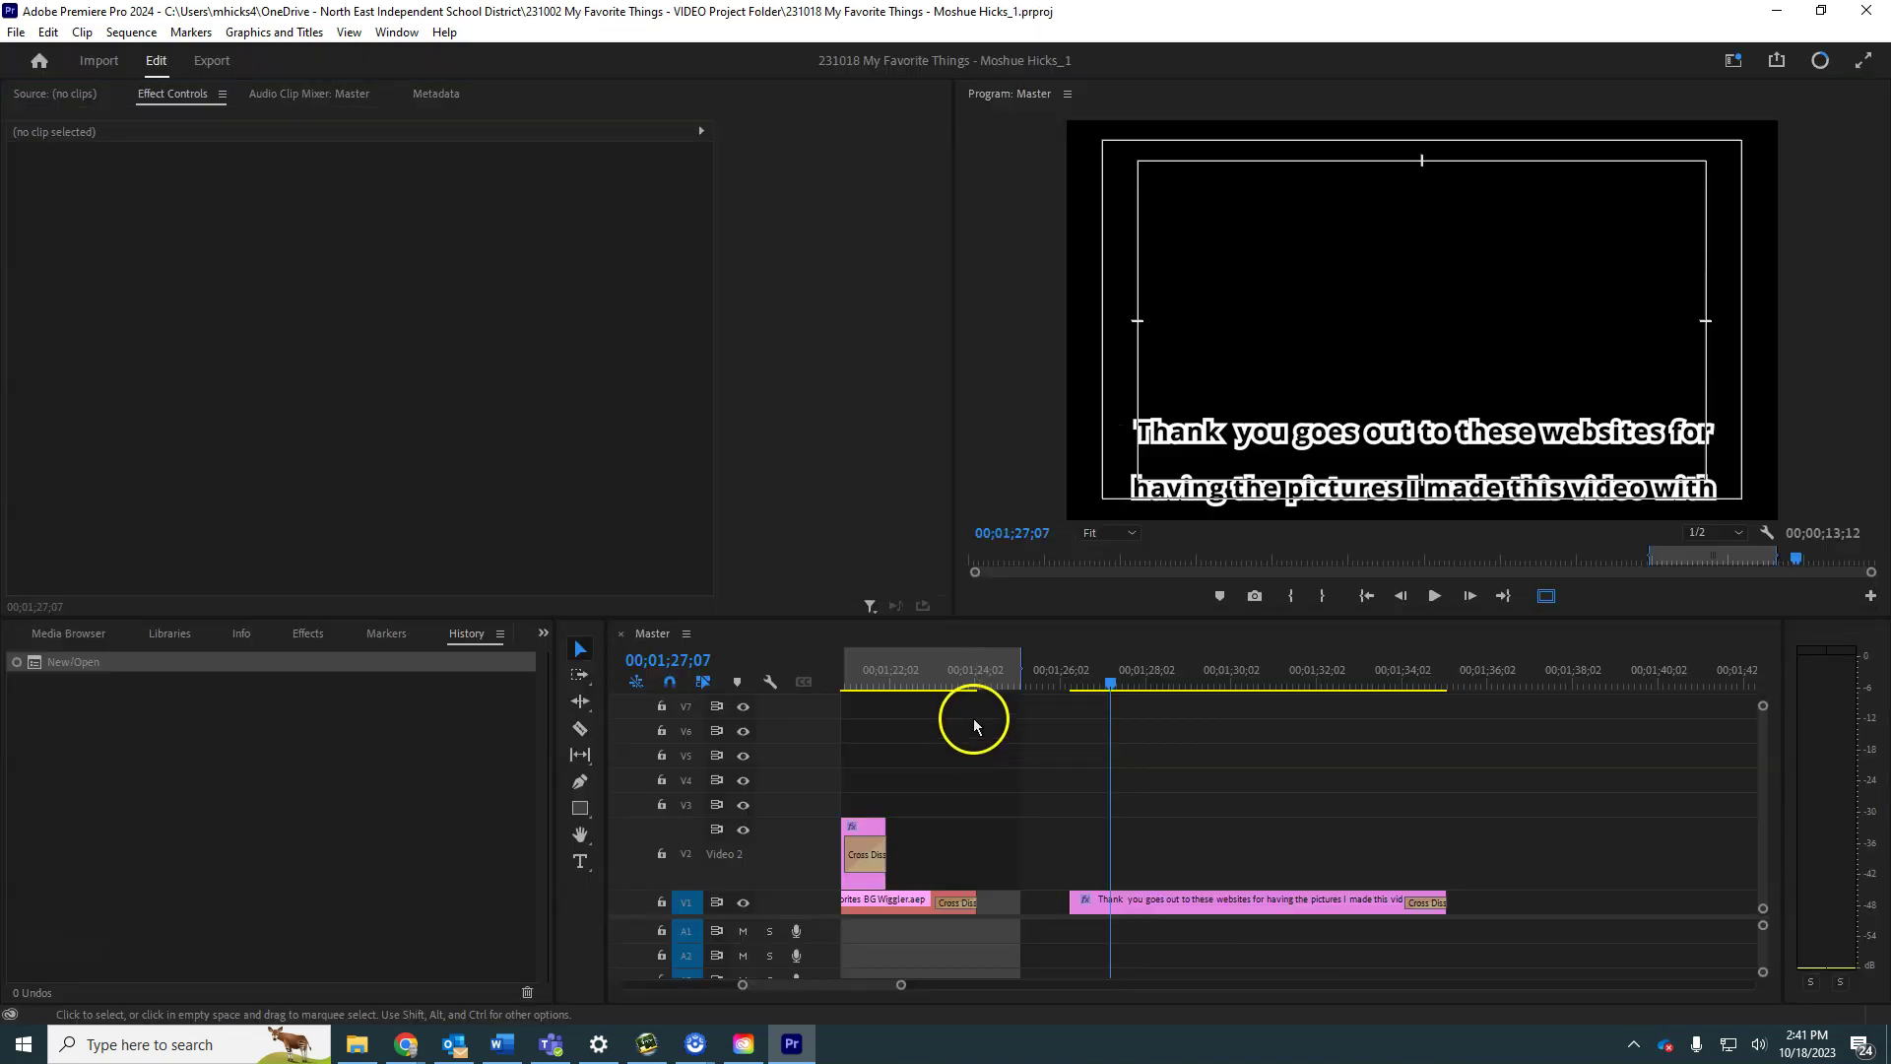
pyautogui.moveTo(1097, 668); pyautogui.dragTo(982, 679)
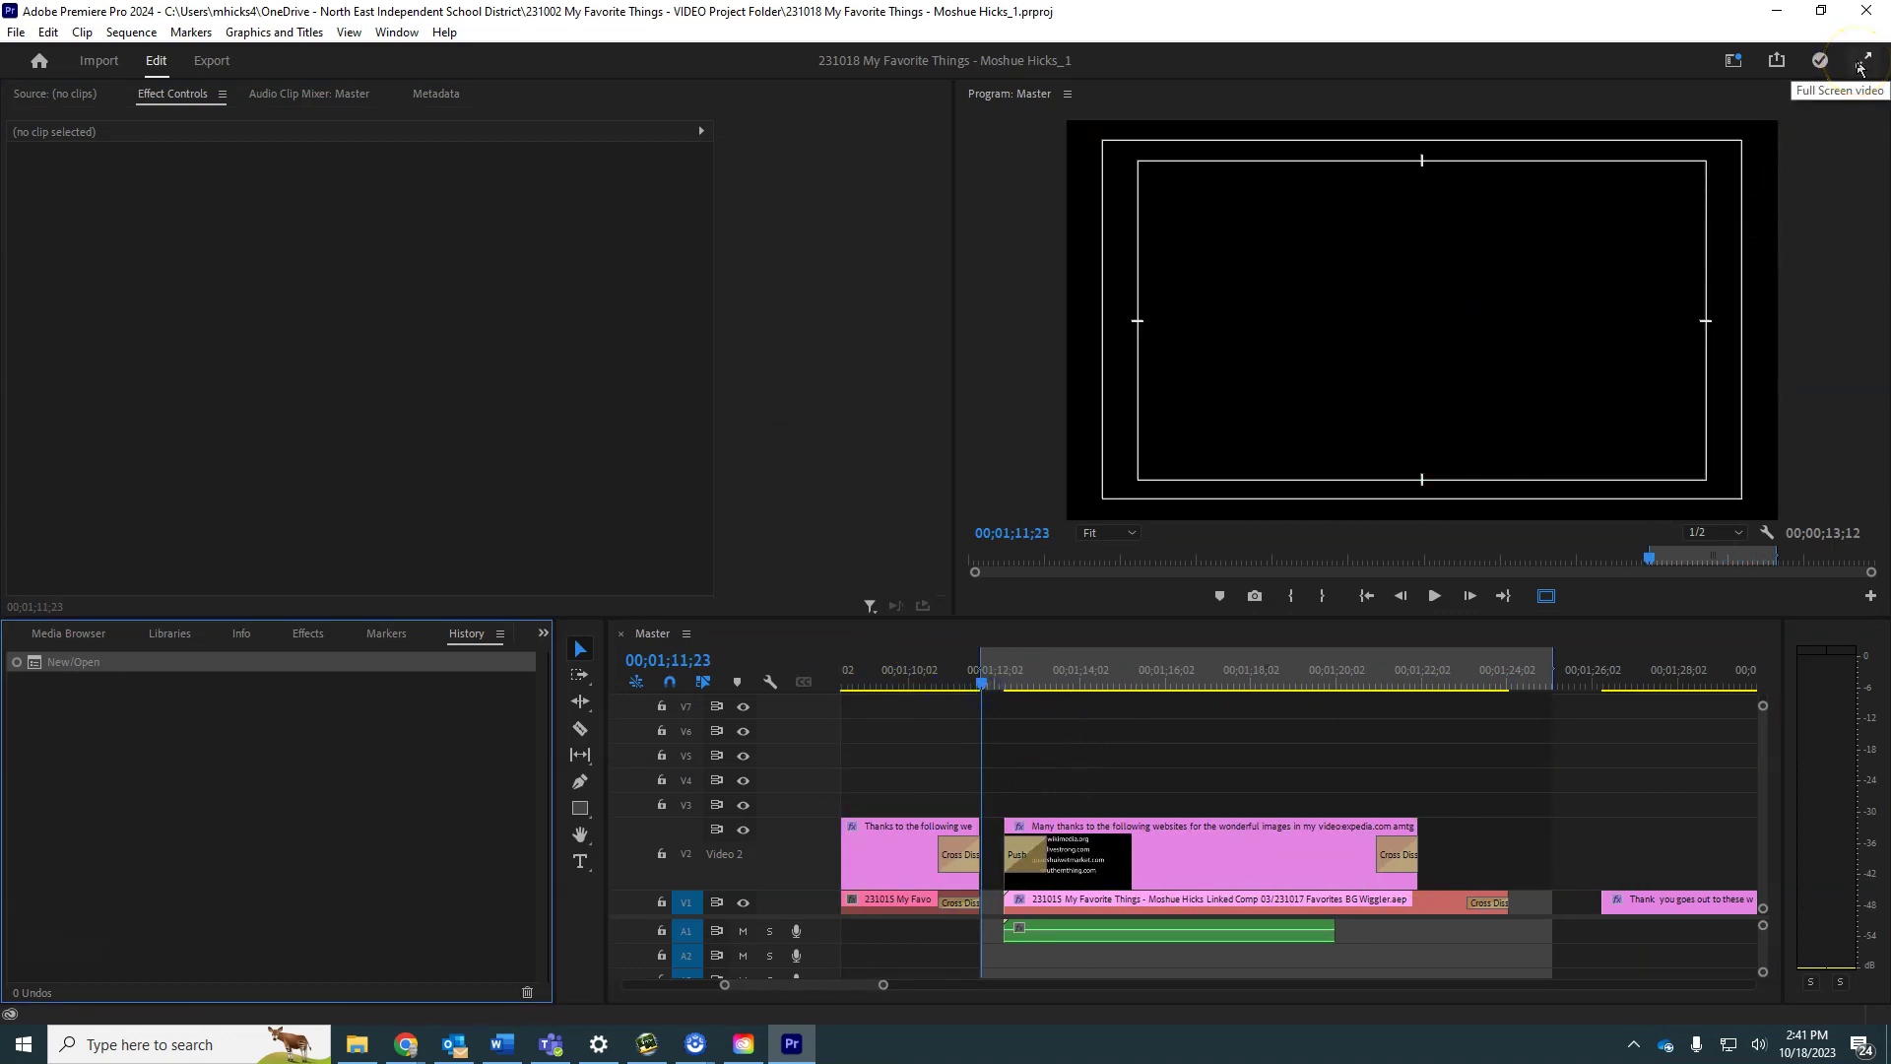
pyautogui.click(445, 32)
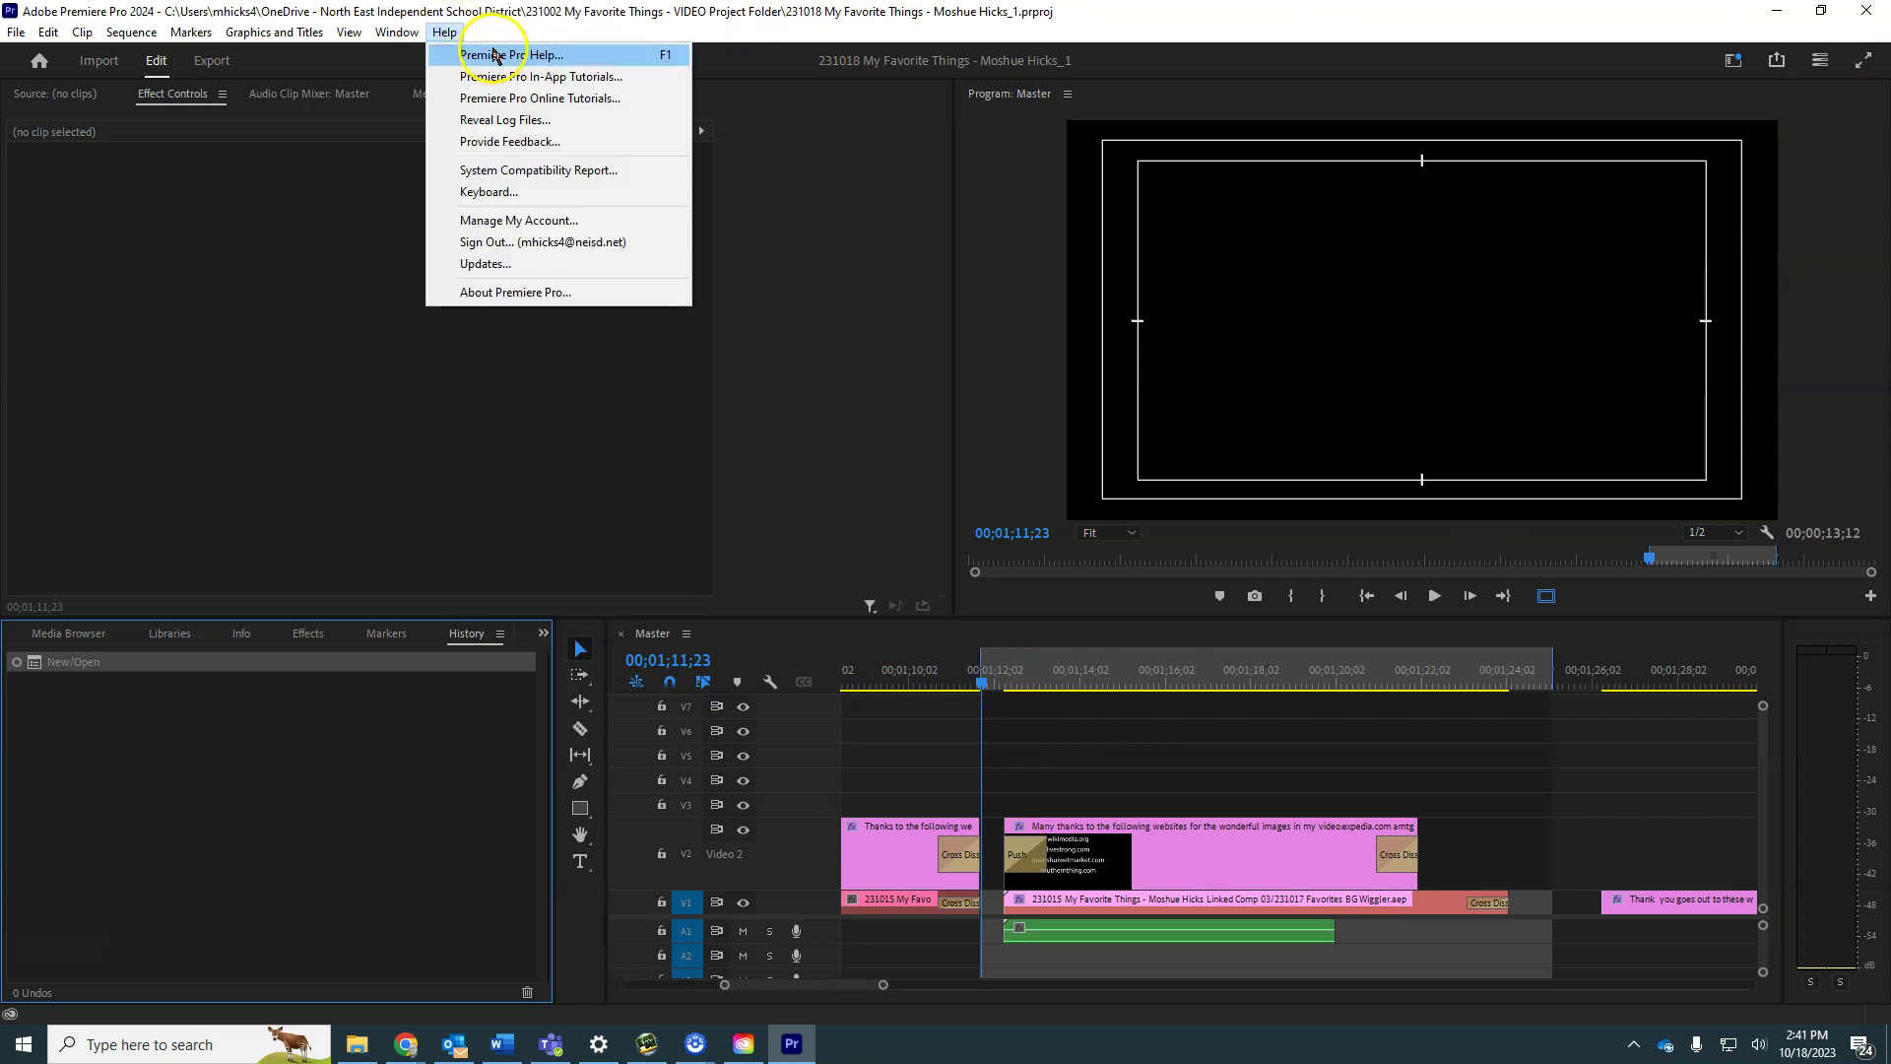
pyautogui.click(545, 291)
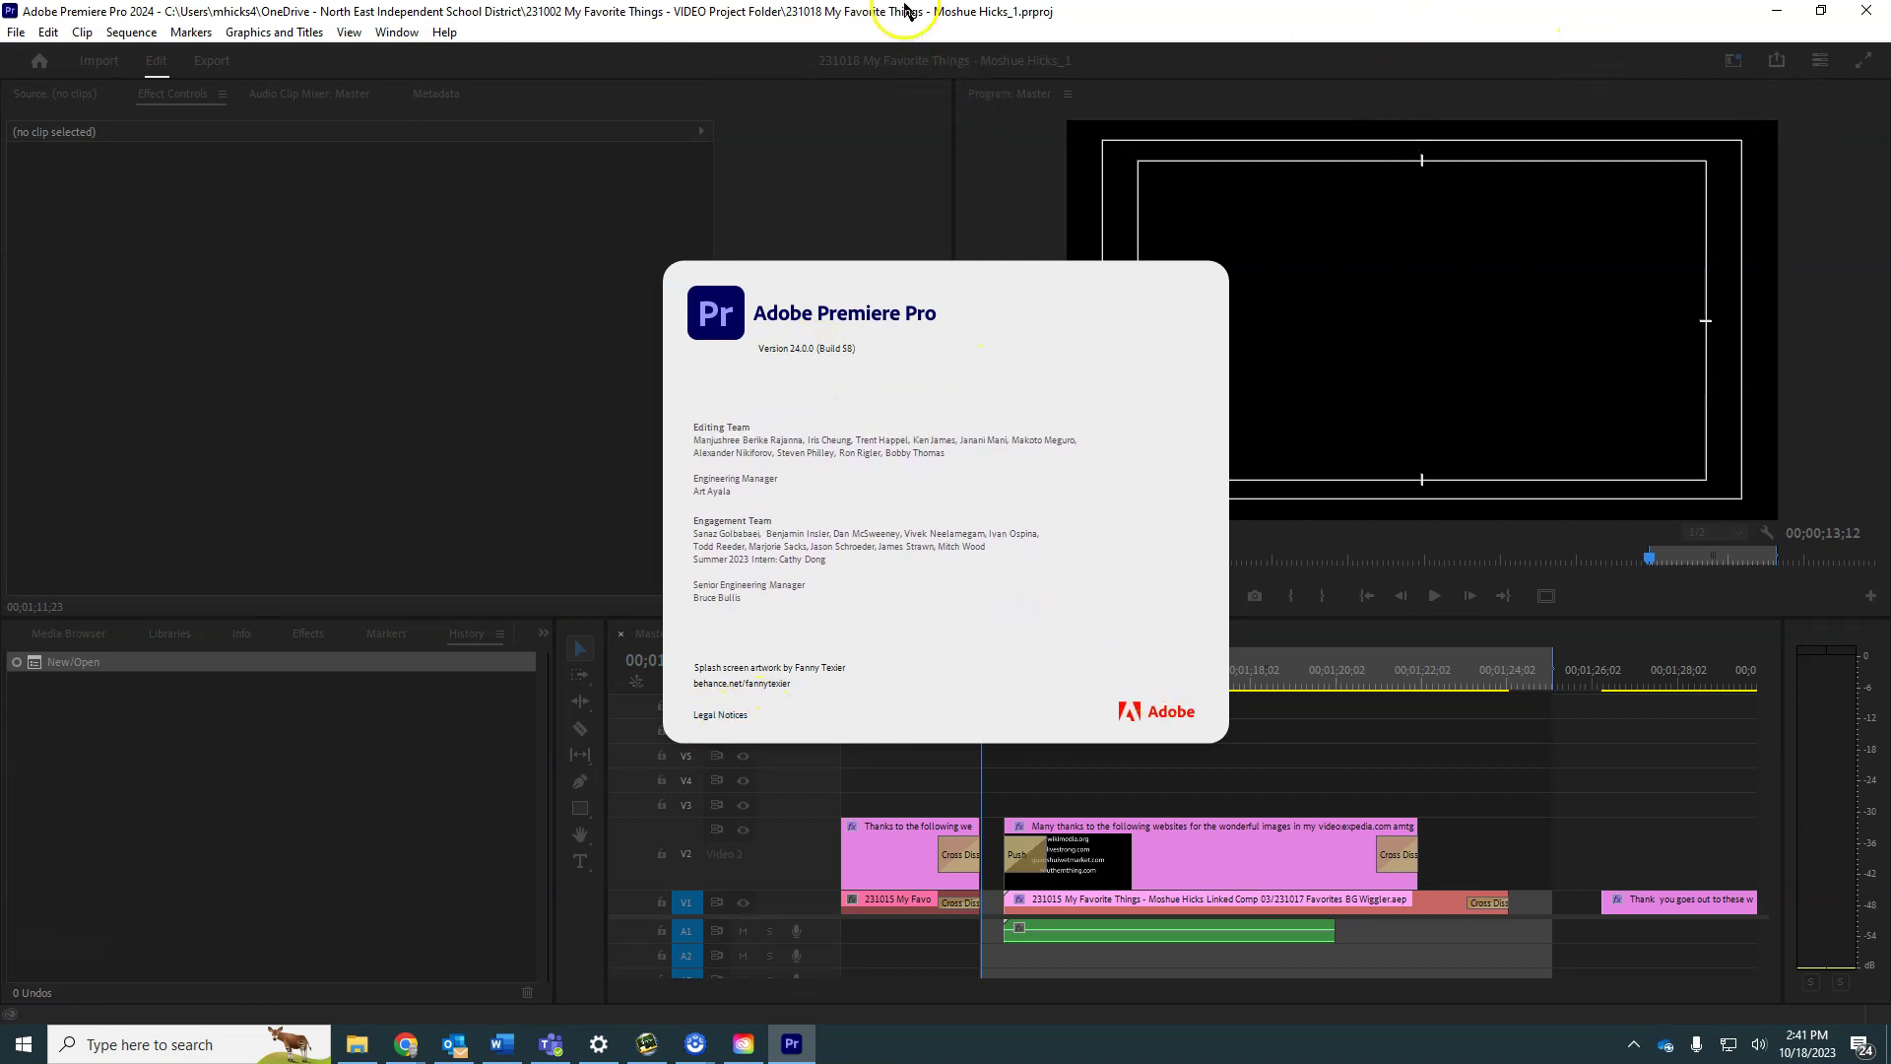
pyautogui.click(973, 449)
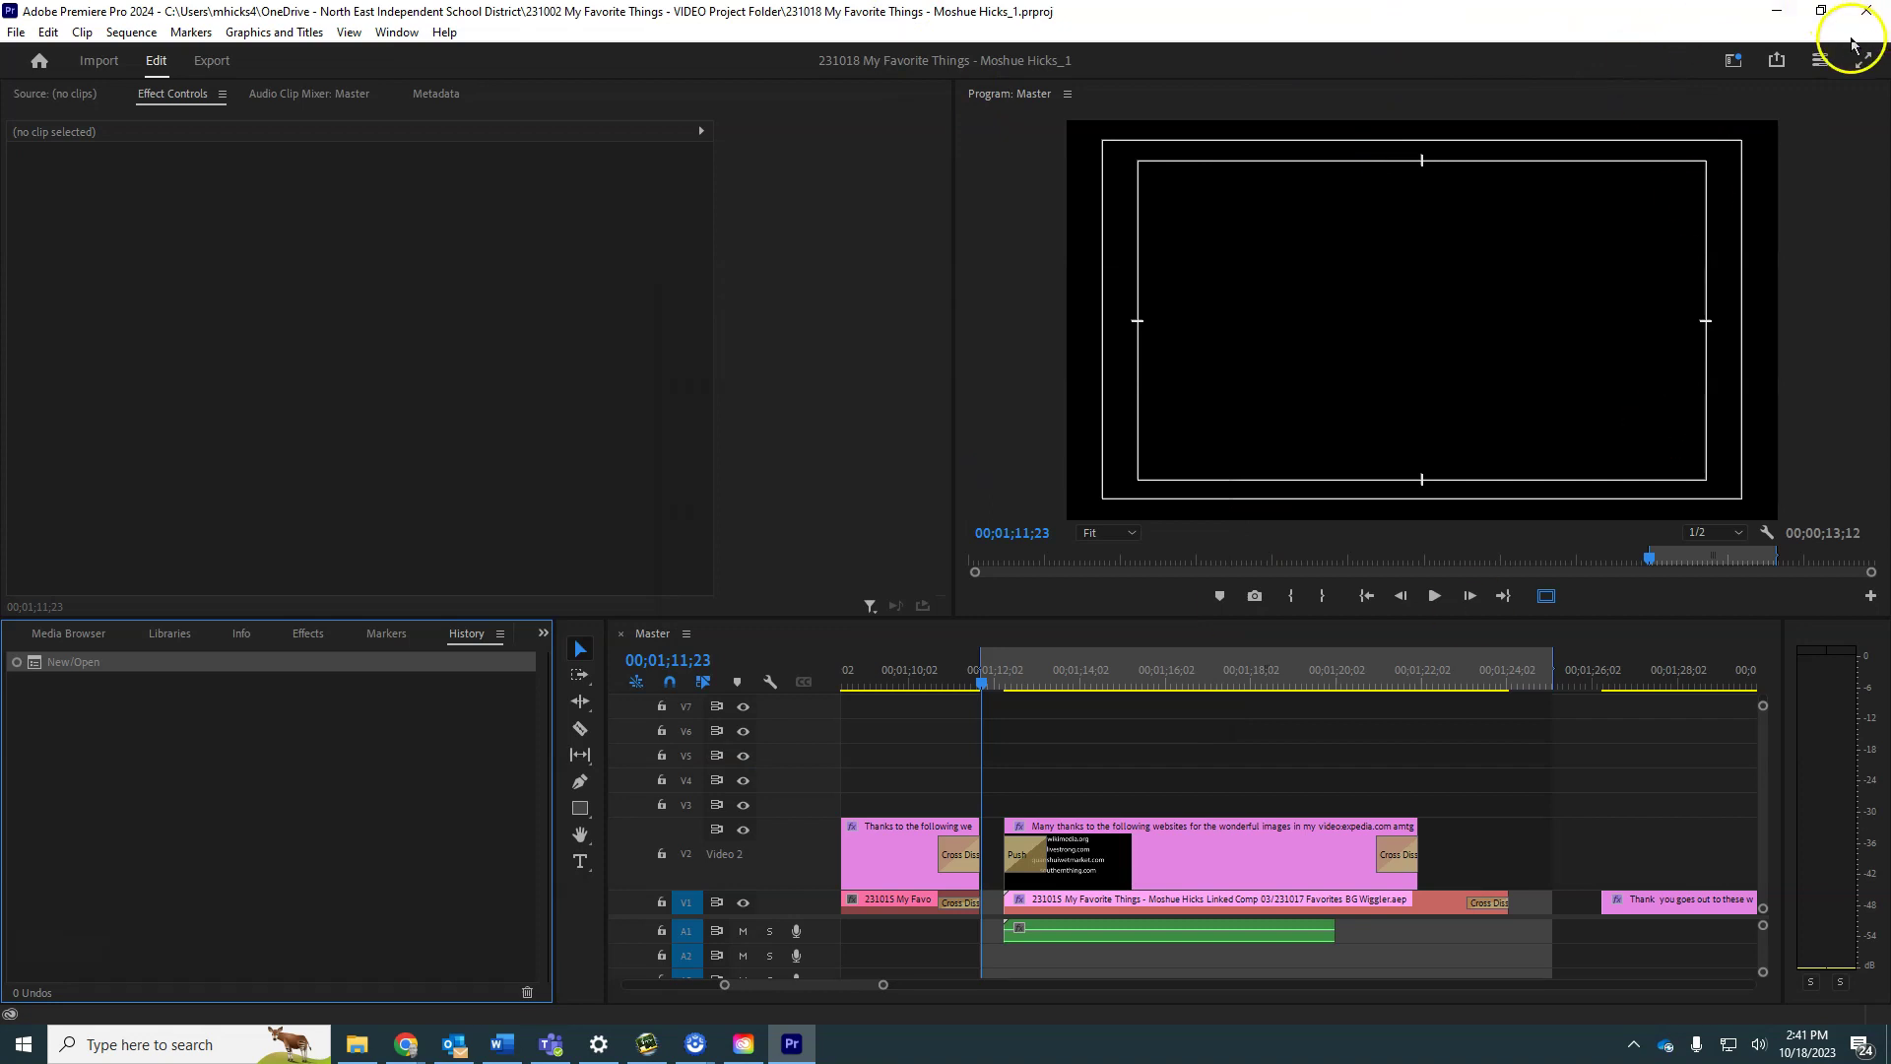
# - Choose the Learning layout from the Workspaces menu
pyautogui.click(1737, 61)
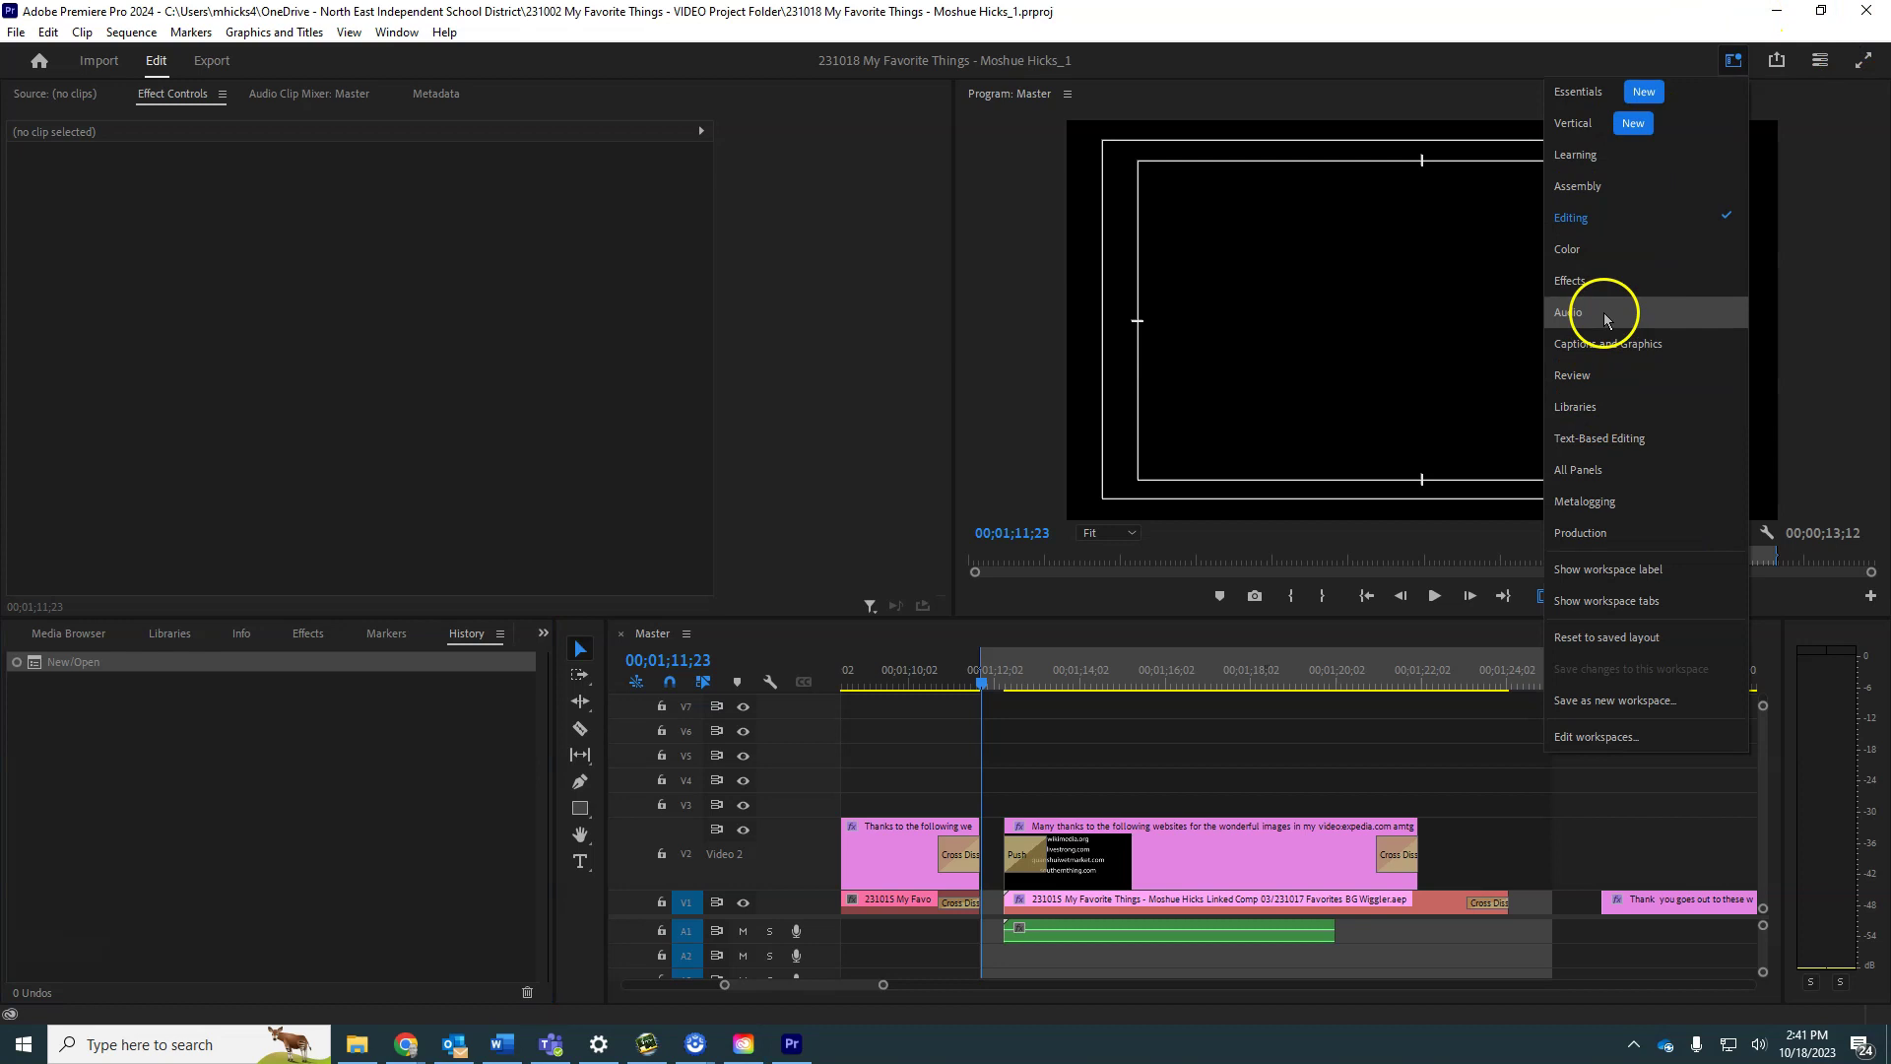
pyautogui.click(1593, 160)
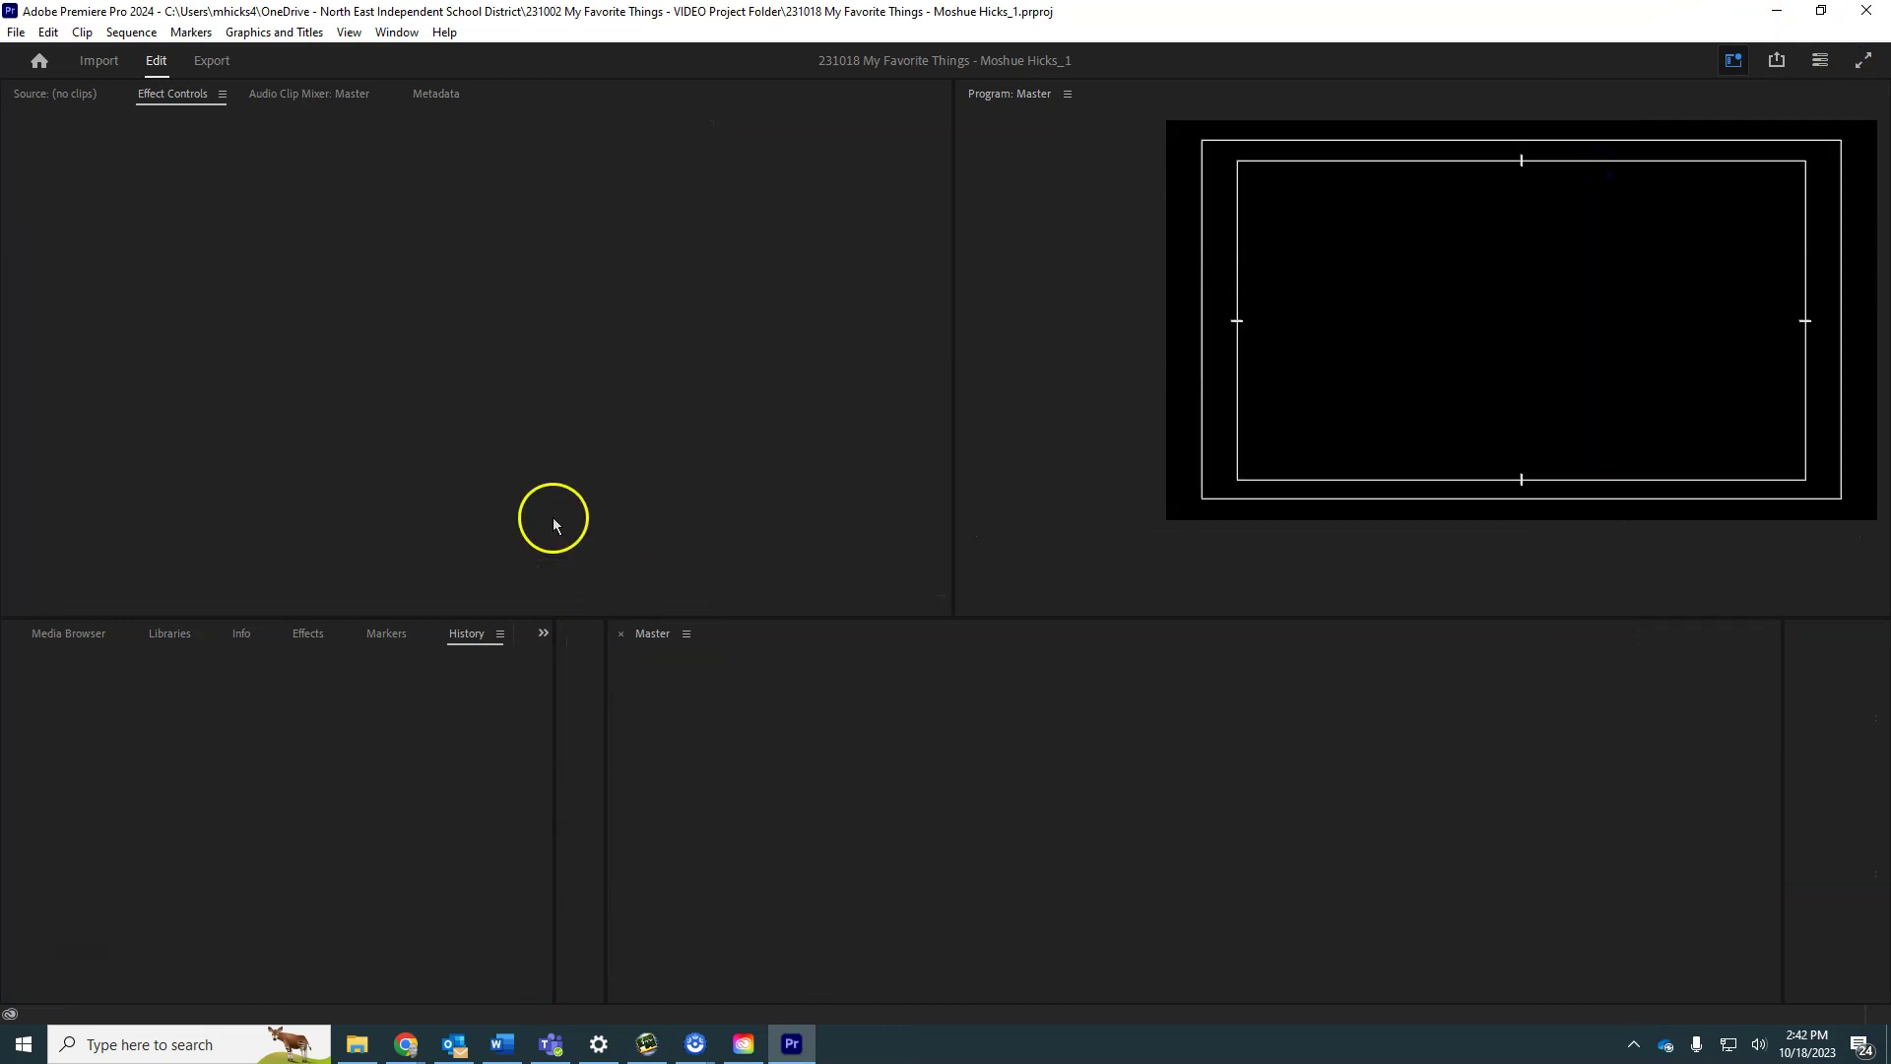